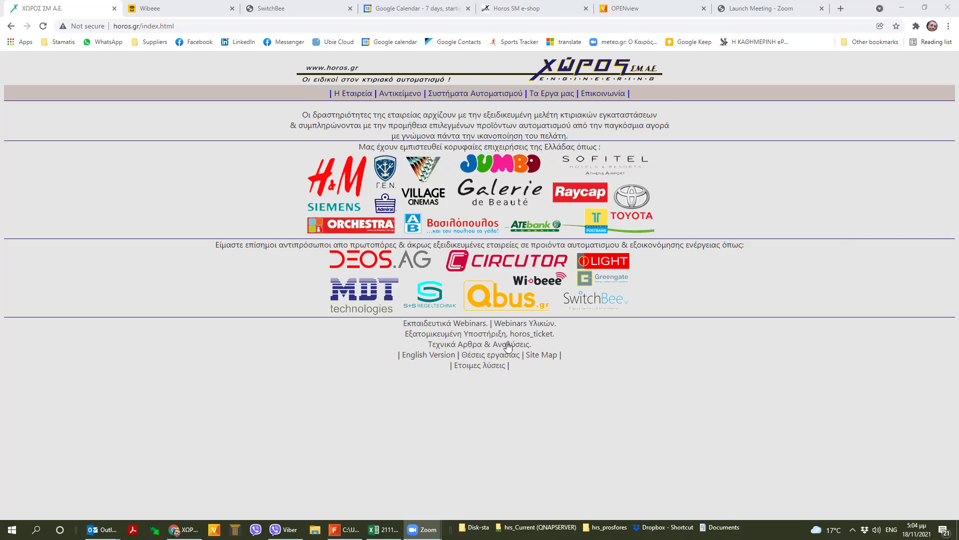
# - Switch from the horos.gr page in Chrome to the 211118_UI-to-BIT Excel workbook
pyautogui.click(383, 529)
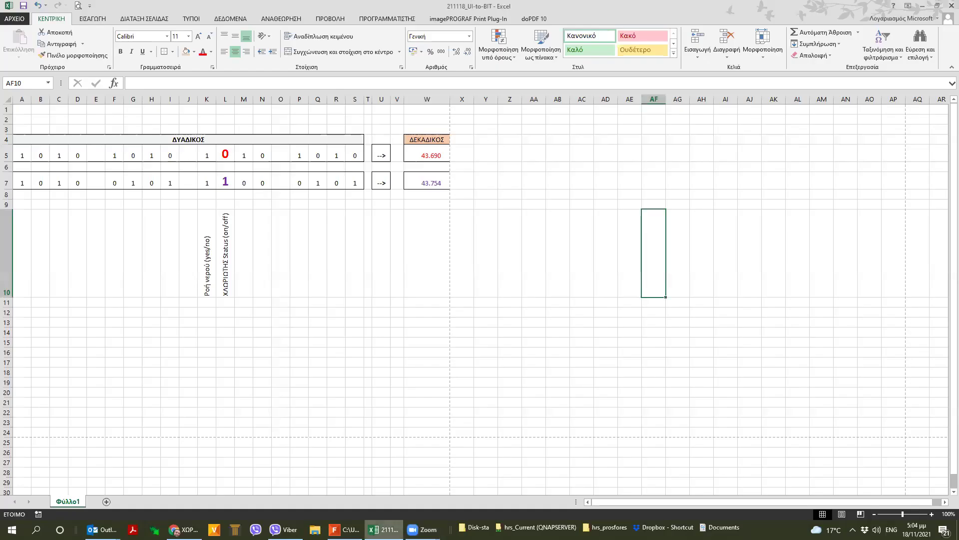
# - Highlight binary row A5:S5 and the column L bit, 0 in L5 and 1 in L7
pyautogui.click(322, 414)
pyautogui.moveTo(22, 151); pyautogui.dragTo(356, 155)
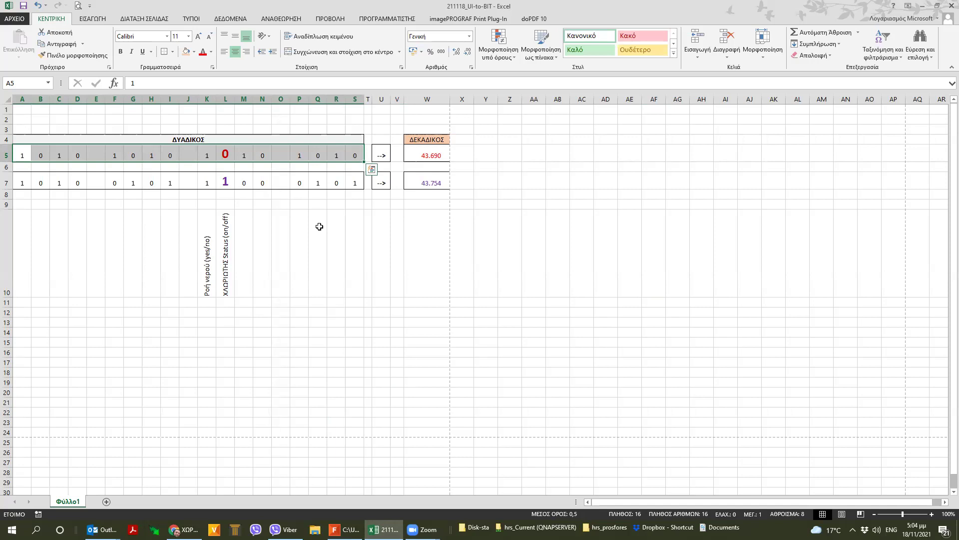
pyautogui.click(225, 99)
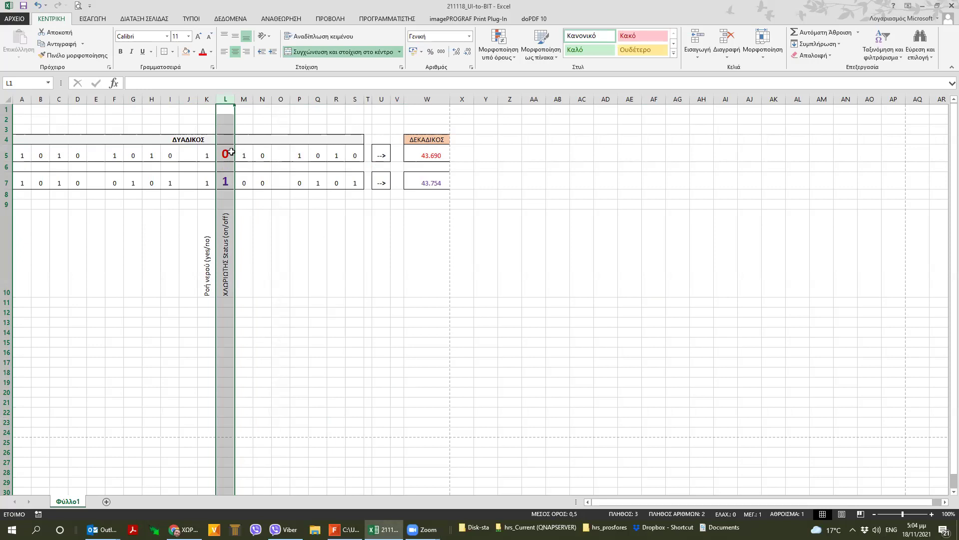
pyautogui.click(231, 152)
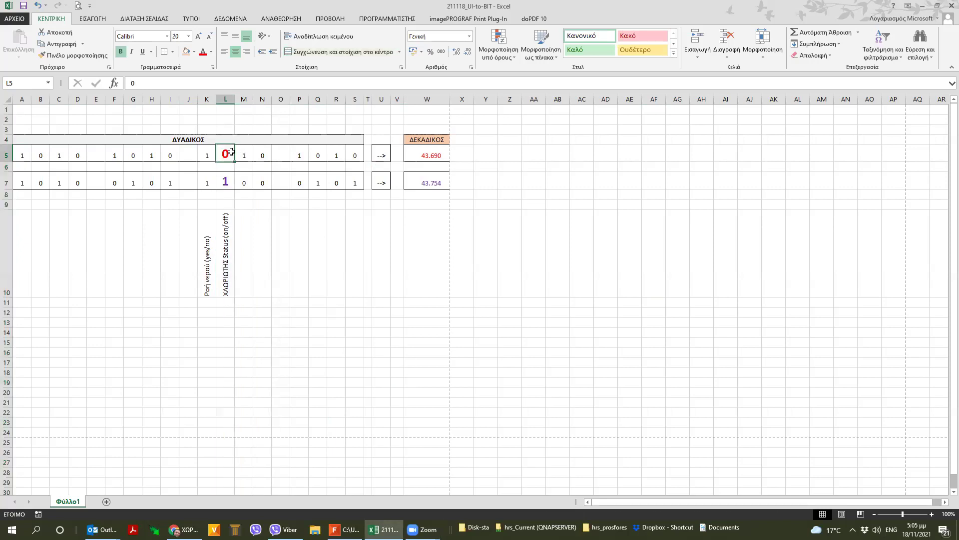
pyautogui.click(226, 183)
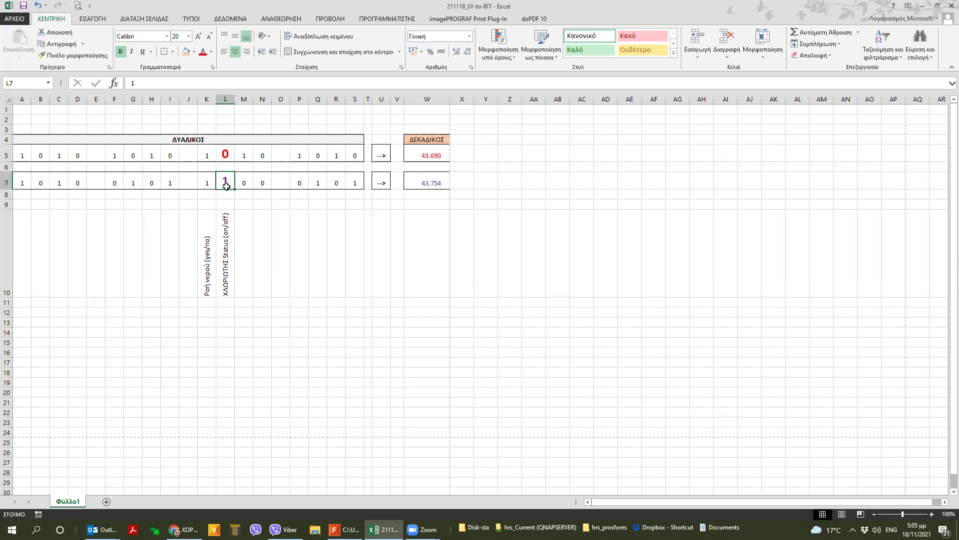
# - Point out the ΧΛΩΡΙΩΤΗΣ Status (on/off) label and decimal 43690 in W5, then open Windows search
pyautogui.click(228, 217)
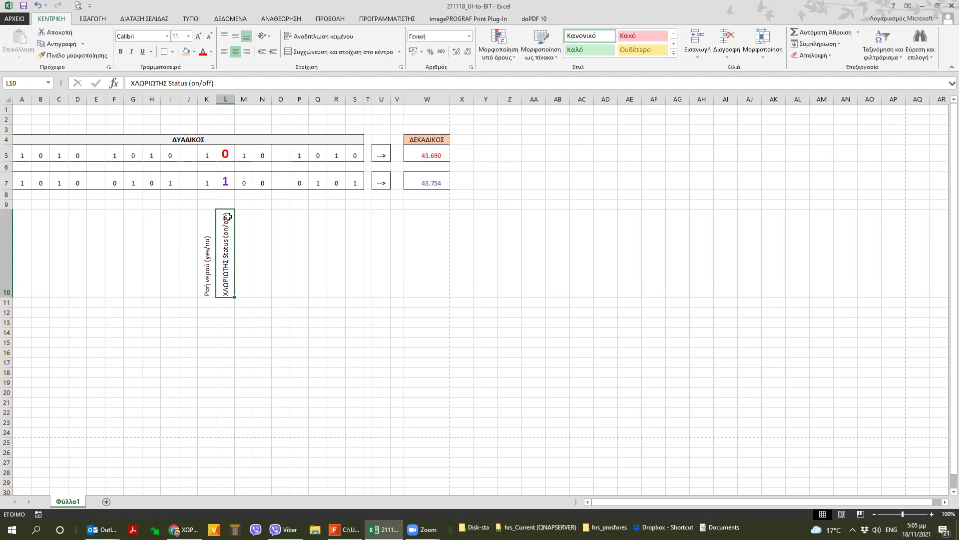
pyautogui.click(436, 156)
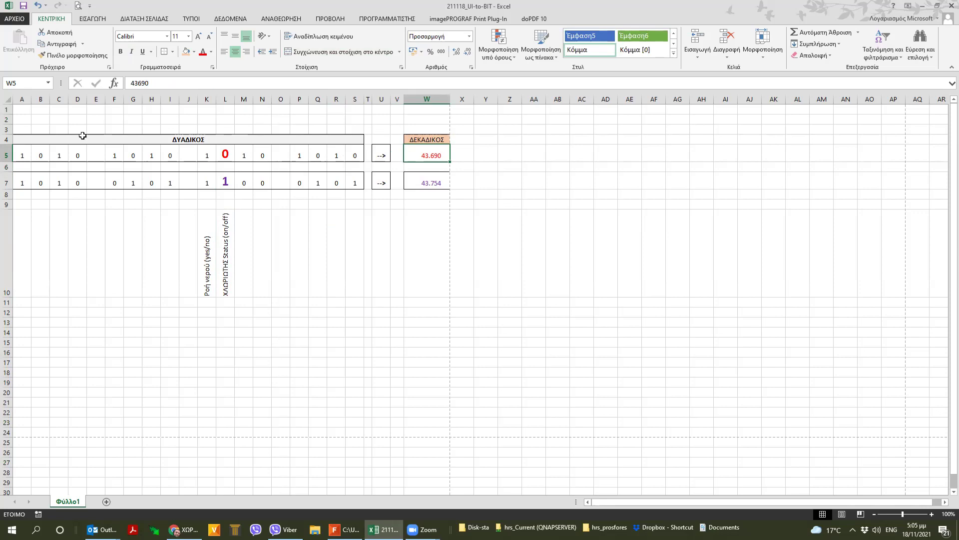
pyautogui.click(233, 155)
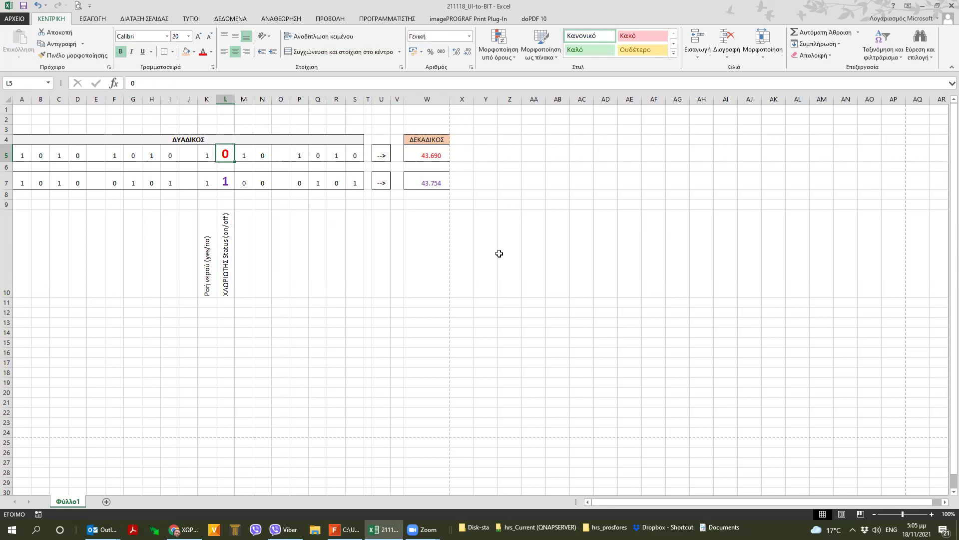
pyautogui.click(442, 153)
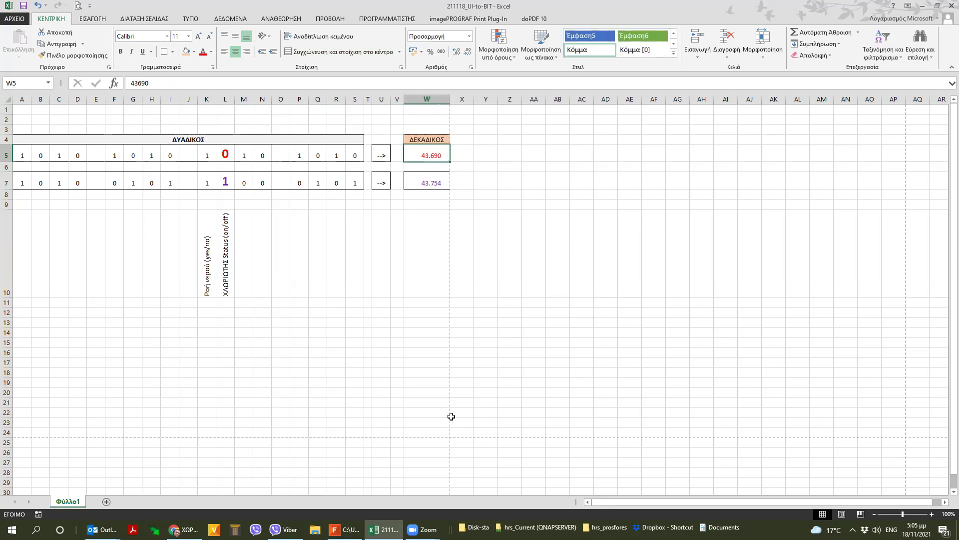
pyautogui.click(36, 530)
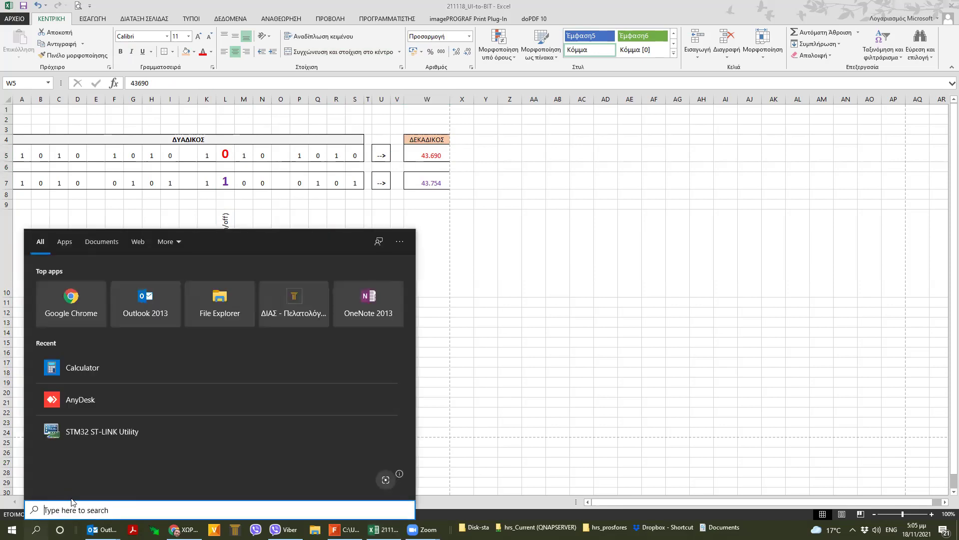
# - Launch Calculator via 'calc' and compute 8 + 3 in Standard mode
pyautogui.write('calc')
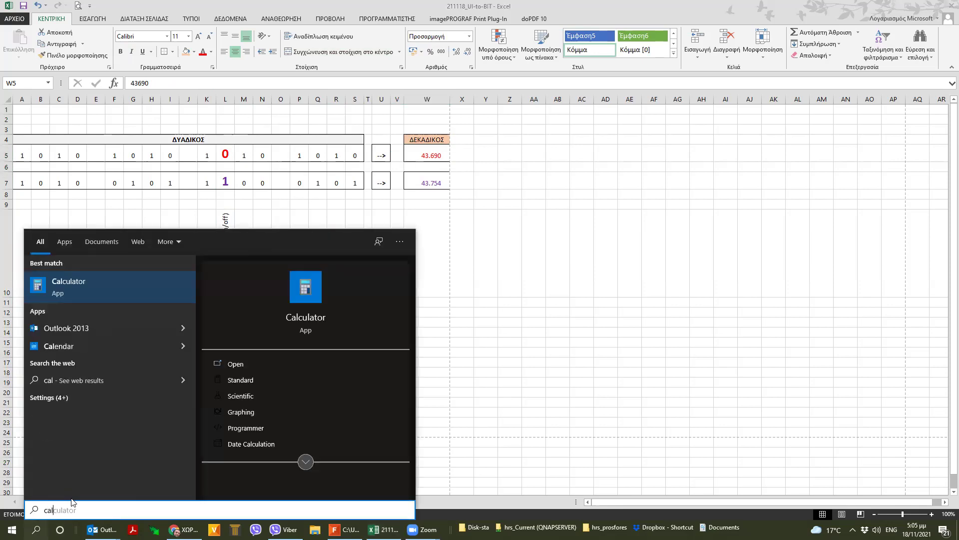
pyautogui.click(85, 290)
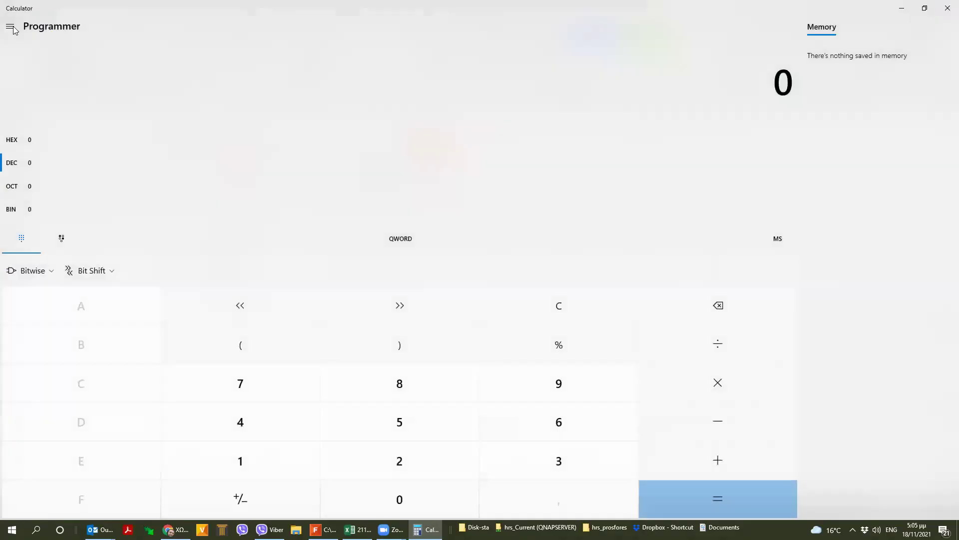
pyautogui.click(10, 26)
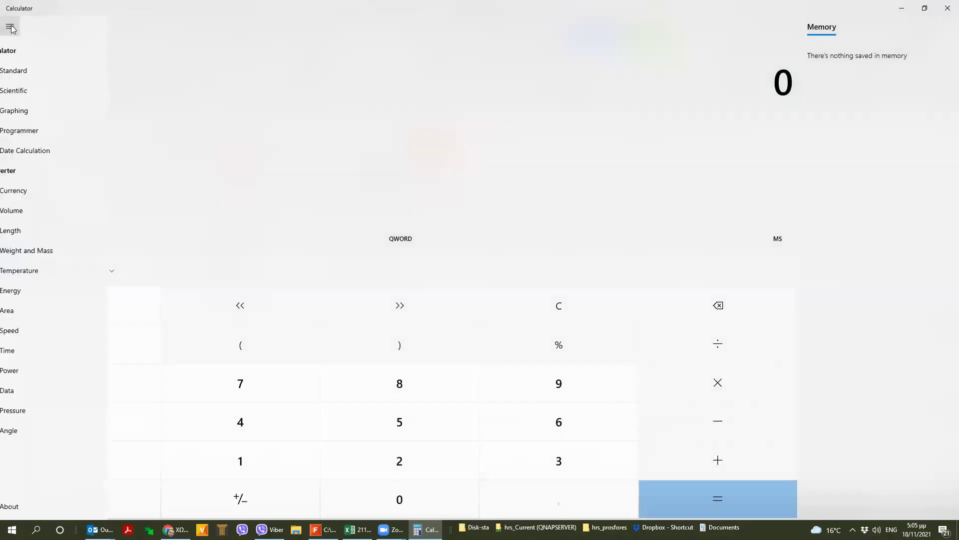
pyautogui.click(22, 75)
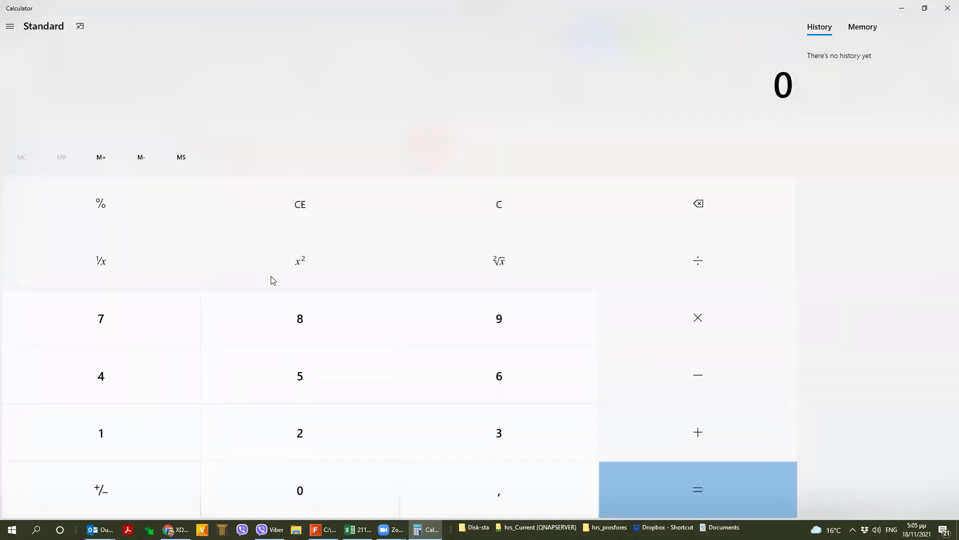
pyautogui.click(295, 320)
pyautogui.click(699, 432)
pyautogui.click(529, 444)
pyautogui.click(721, 490)
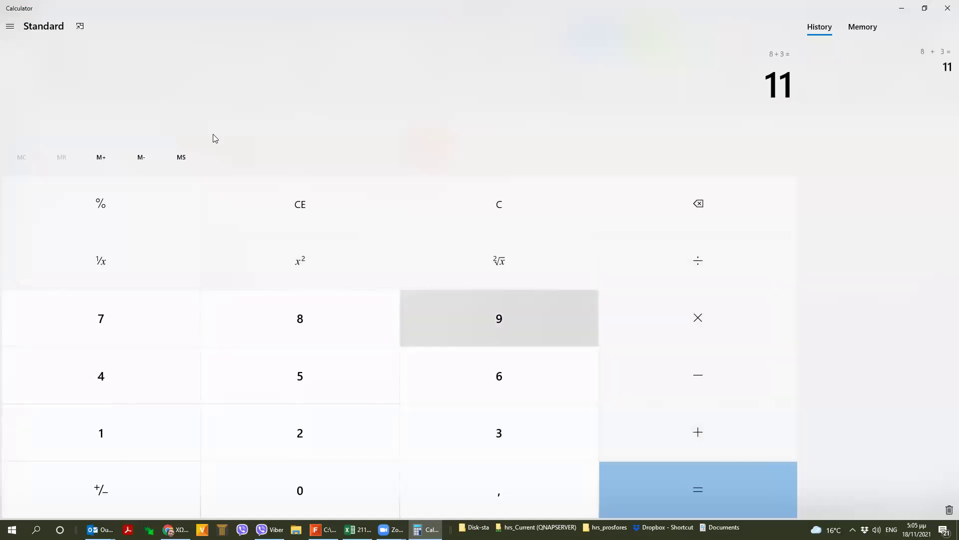
# - Switch Calculator to Programmer mode, cycle HEX, DEC, OCT, BIN, then return to Excel
pyautogui.click(10, 28)
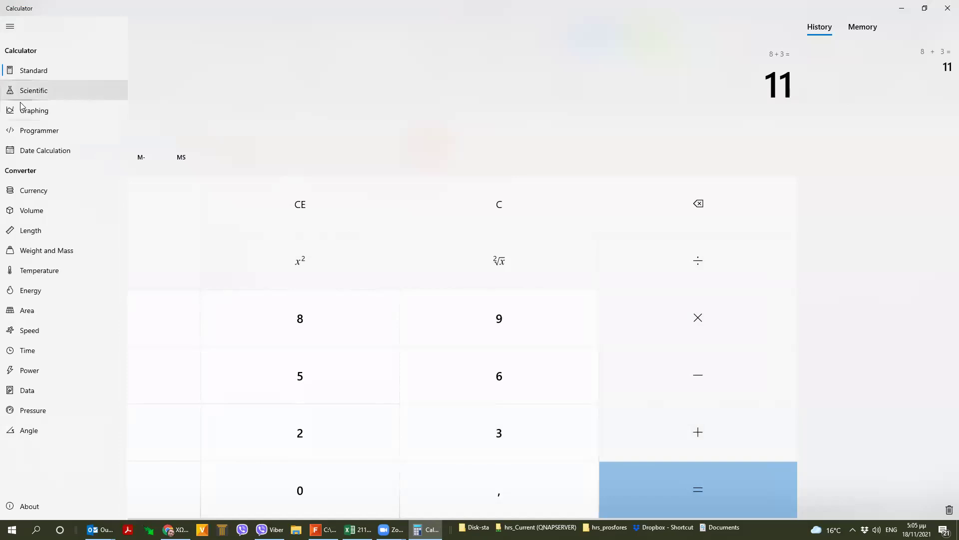
pyautogui.click(26, 131)
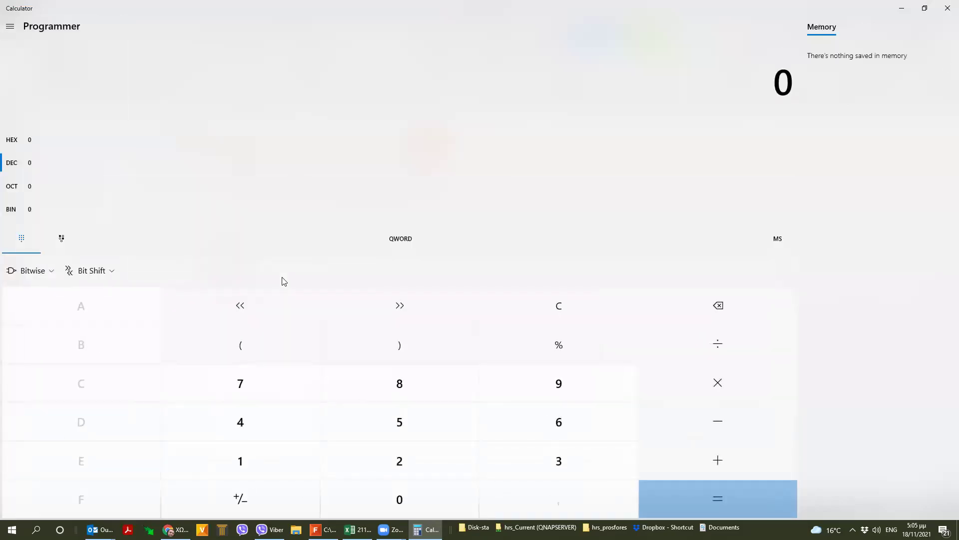
pyautogui.click(12, 140)
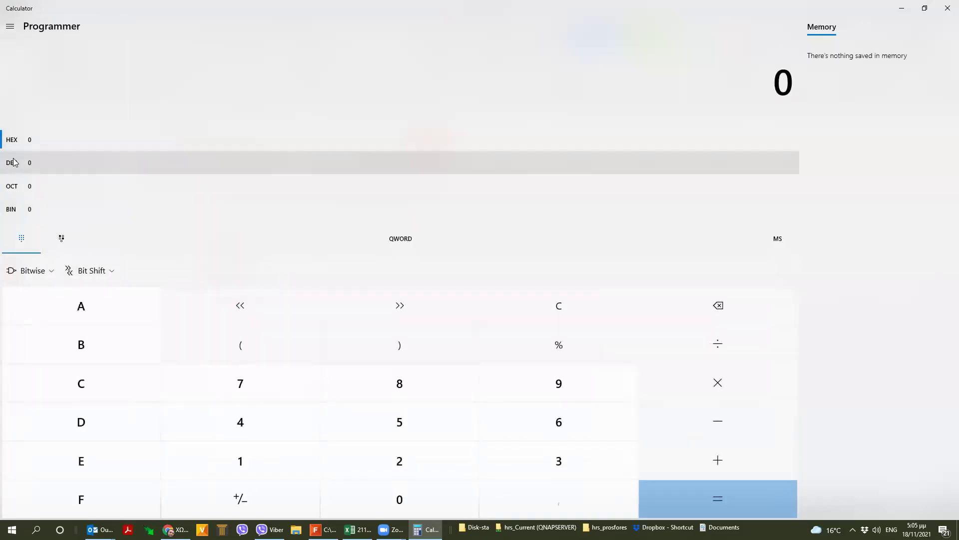
pyautogui.click(13, 163)
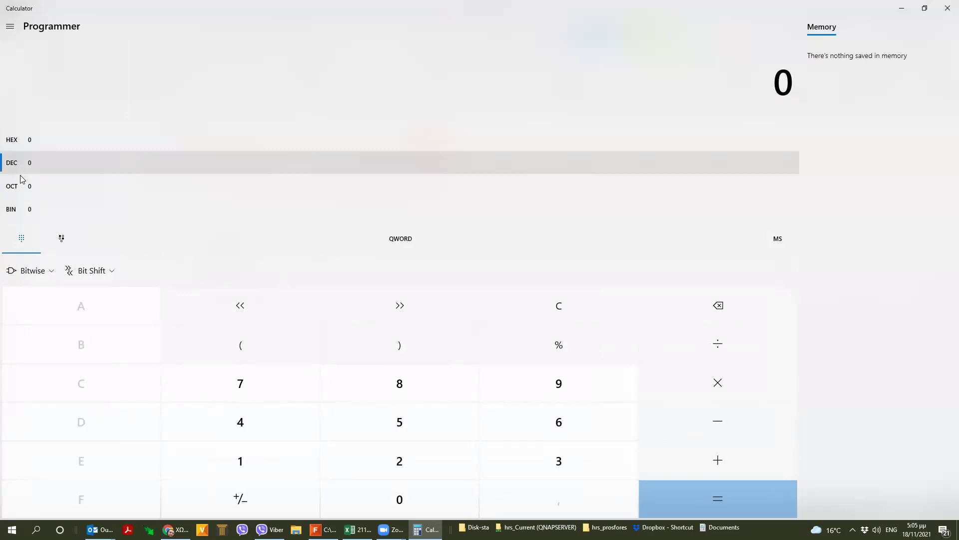
pyautogui.click(17, 186)
pyautogui.click(22, 209)
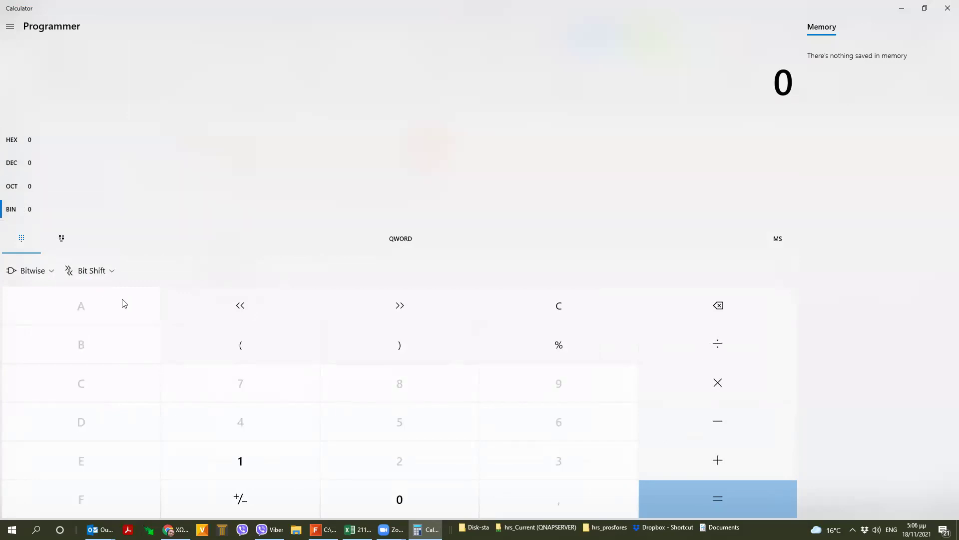
pyautogui.click(28, 145)
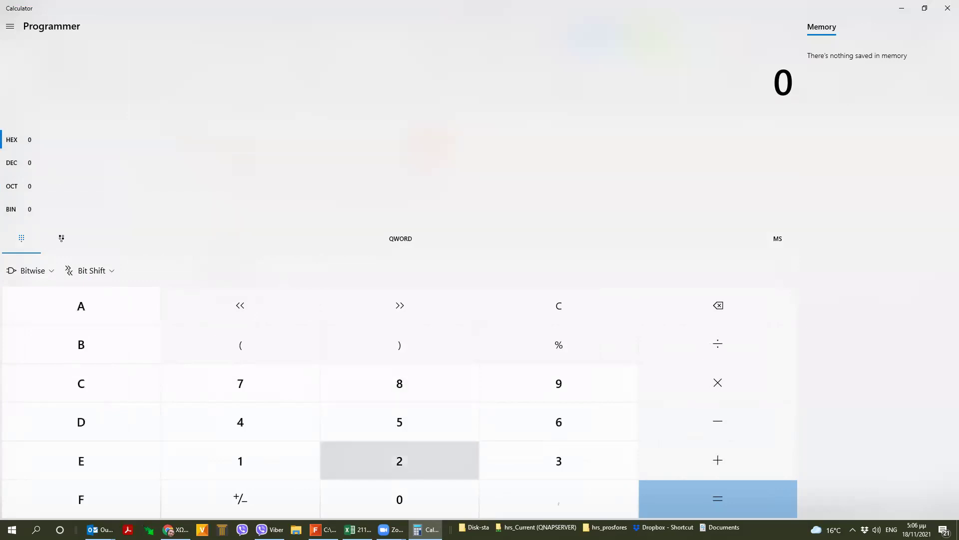
pyautogui.moveTo(393, 530)
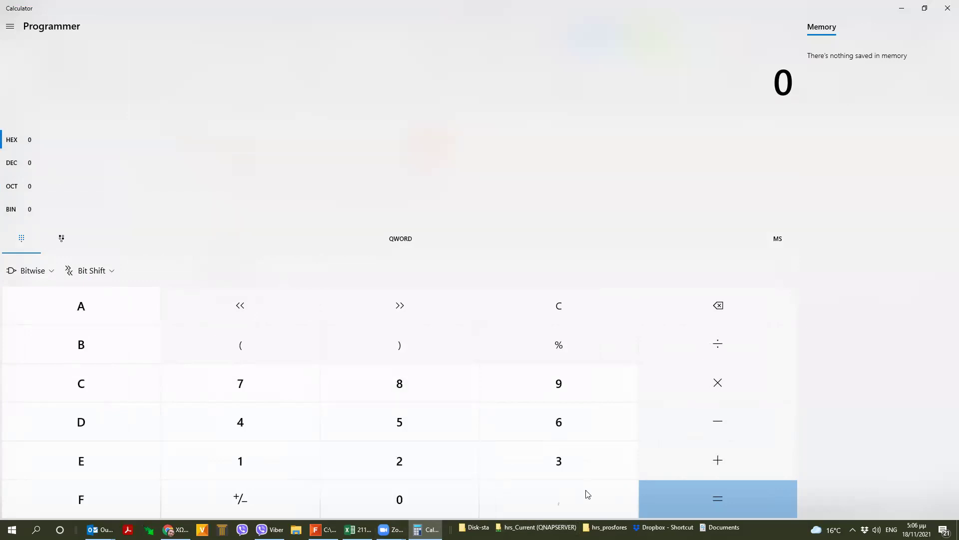
pyautogui.click(357, 529)
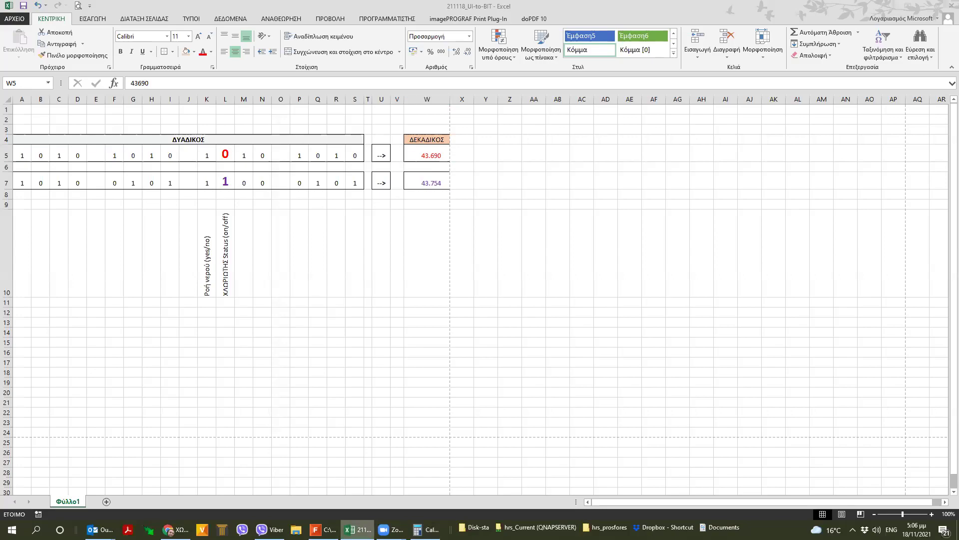
pyautogui.hotkey('alt', 'Tab')
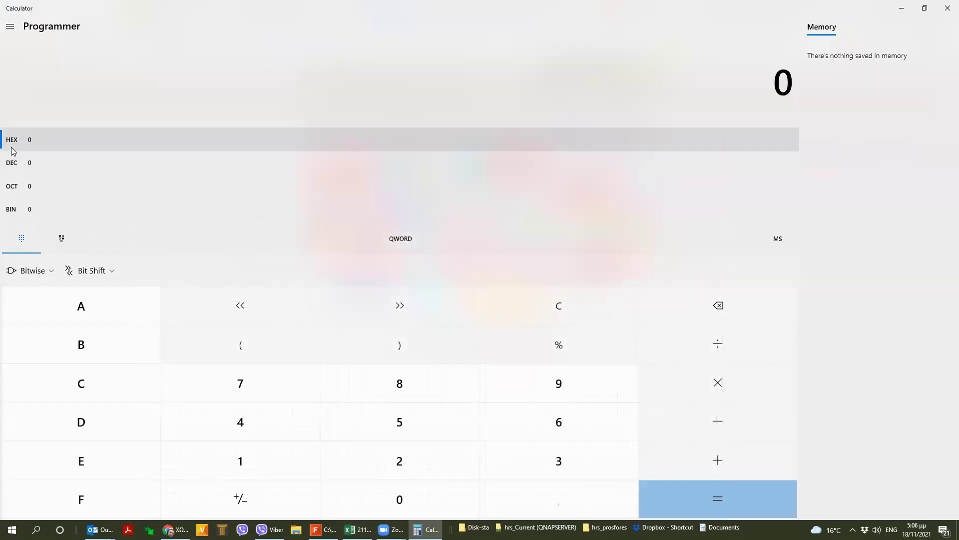
pyautogui.click(15, 162)
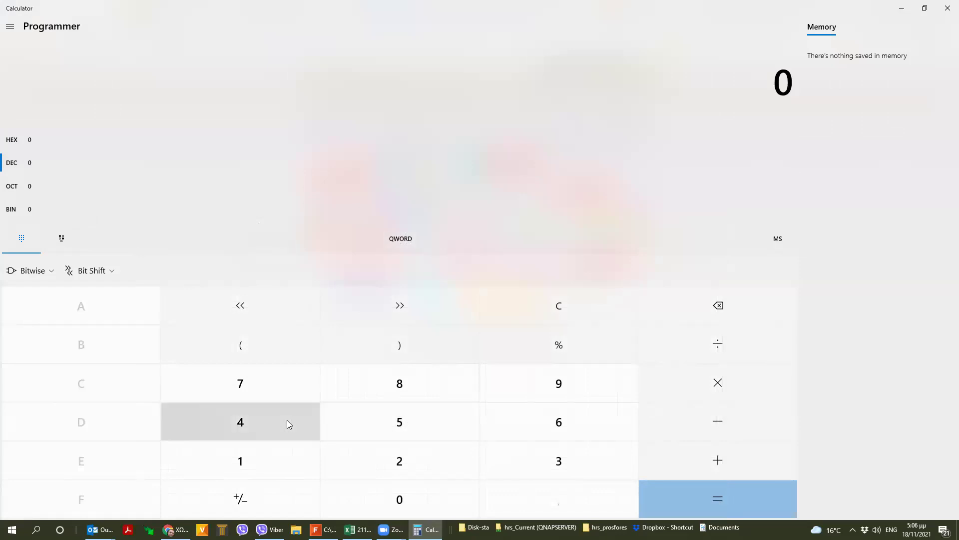
pyautogui.write('43690')
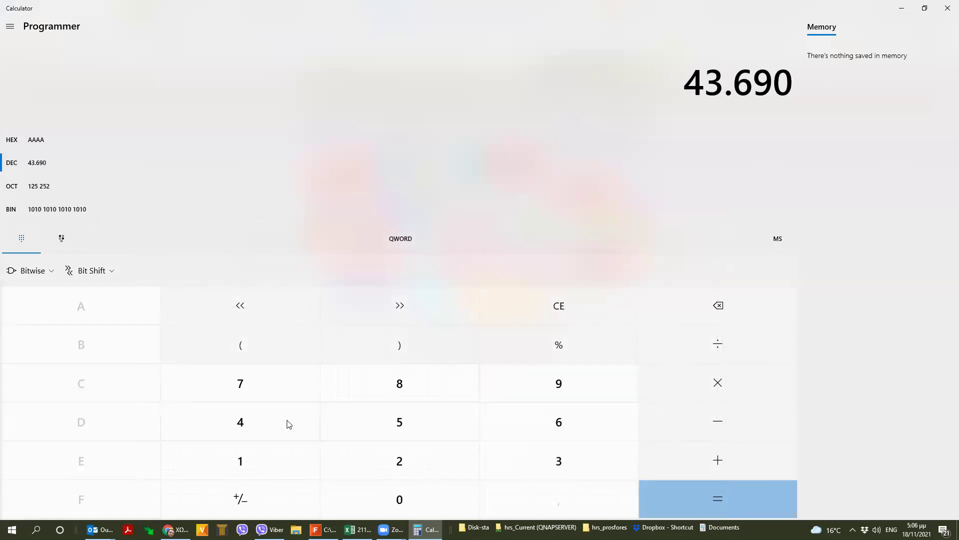
pyautogui.click(44, 213)
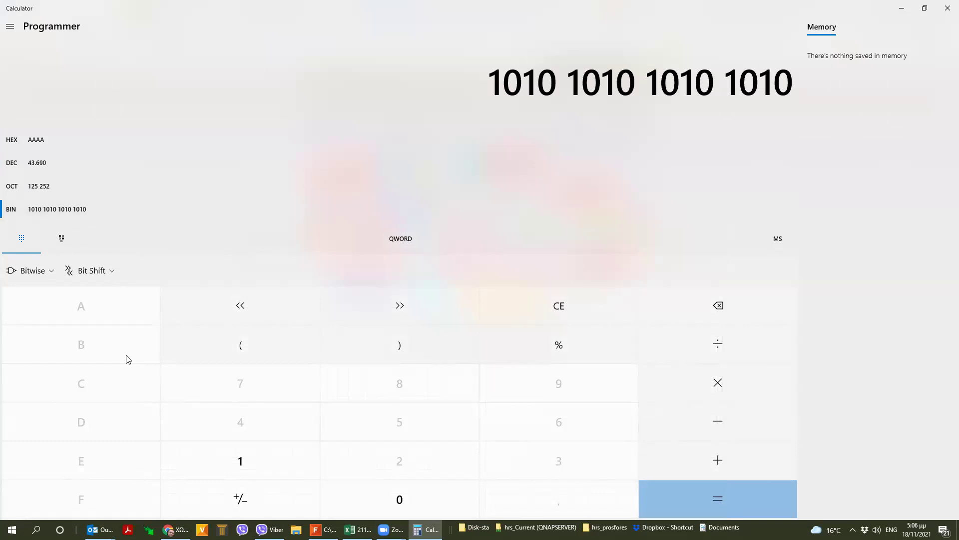
pyautogui.click(357, 529)
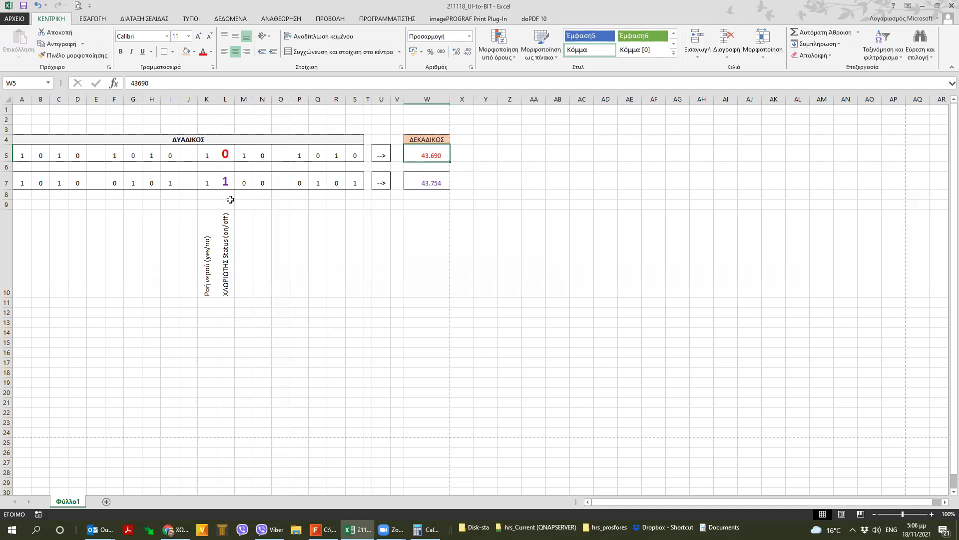
# - Check decimal 43754 in cell W7, then bring Calculator back up
pyautogui.click(437, 186)
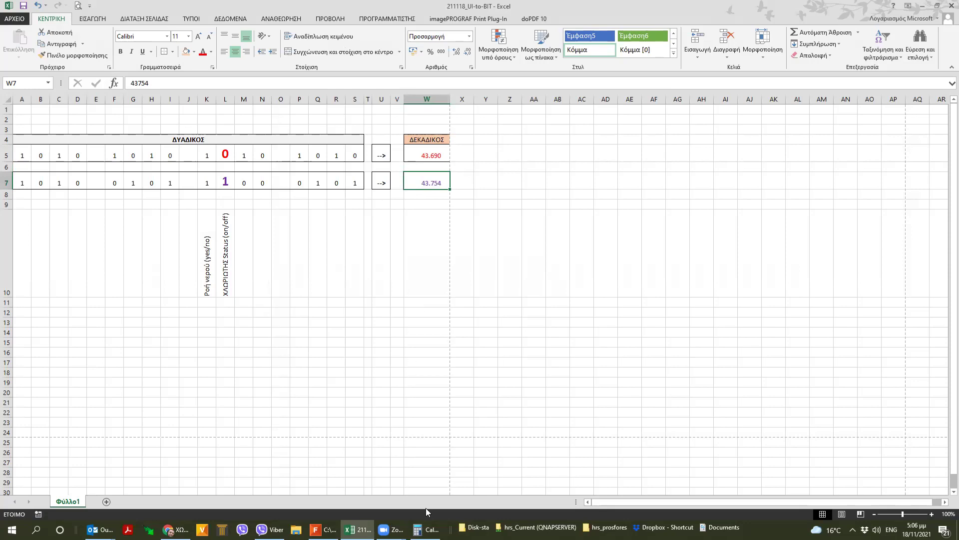
pyautogui.click(427, 529)
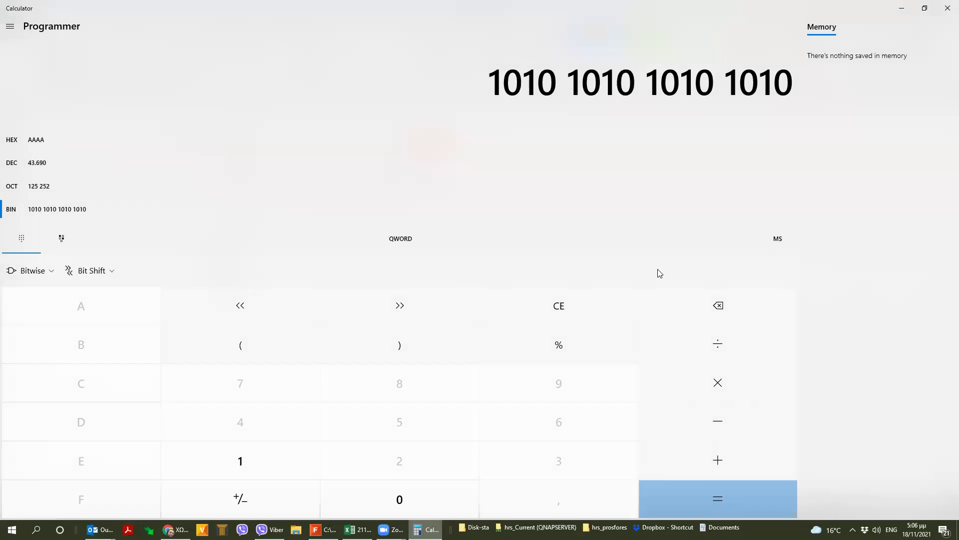
pyautogui.click(44, 165)
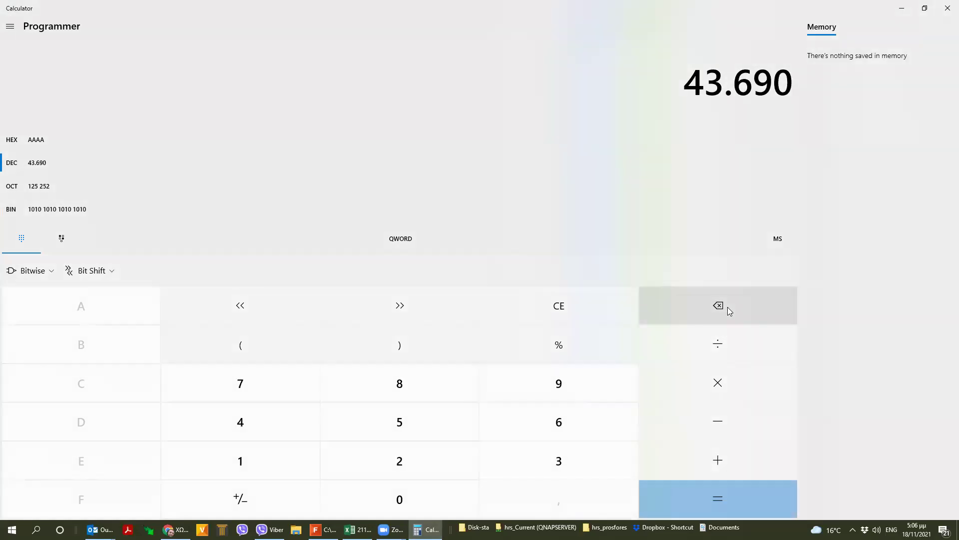
pyautogui.press('BackSpace')
pyautogui.press('BackSpace')
pyautogui.press('BackSpace')
pyautogui.write('754')
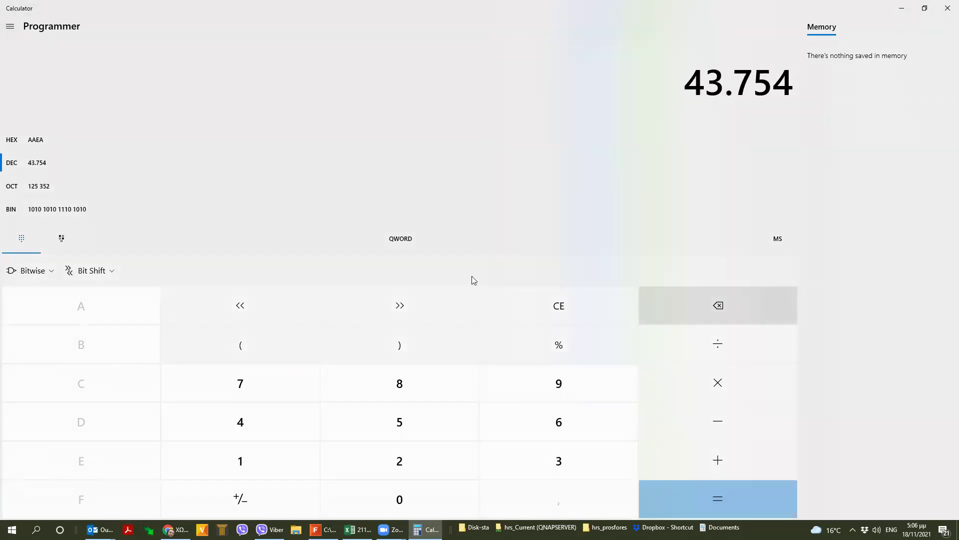
pyautogui.click(22, 209)
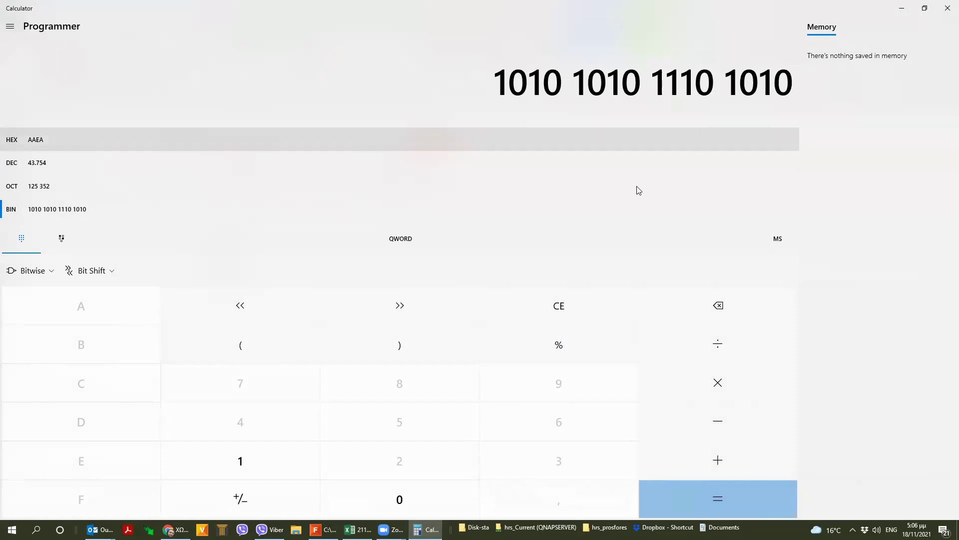
pyautogui.moveTo(679, 83)
pyautogui.mouseDown()
pyautogui.moveTo(655, 79)
pyautogui.moveTo(674, 77)
pyautogui.mouseUp()
pyautogui.click(664, 79)
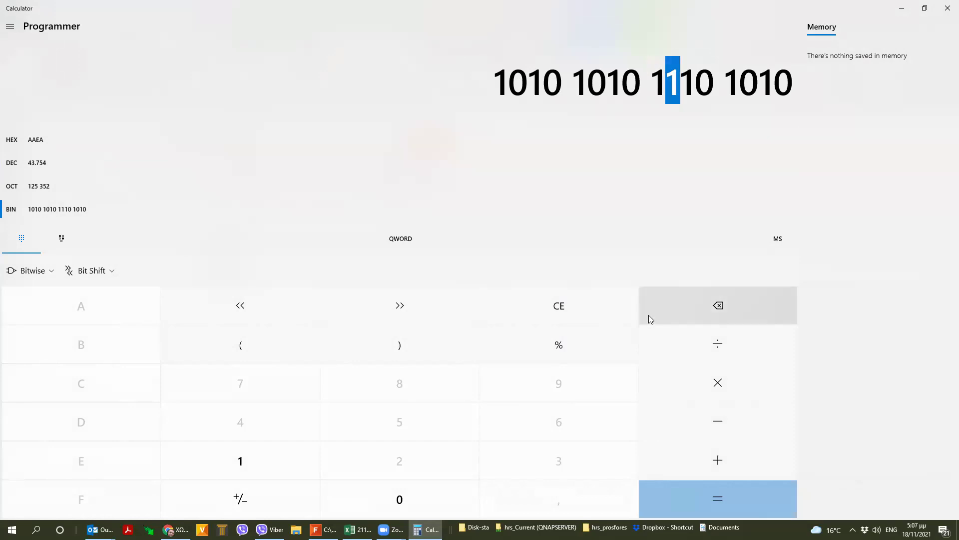
pyautogui.click(358, 529)
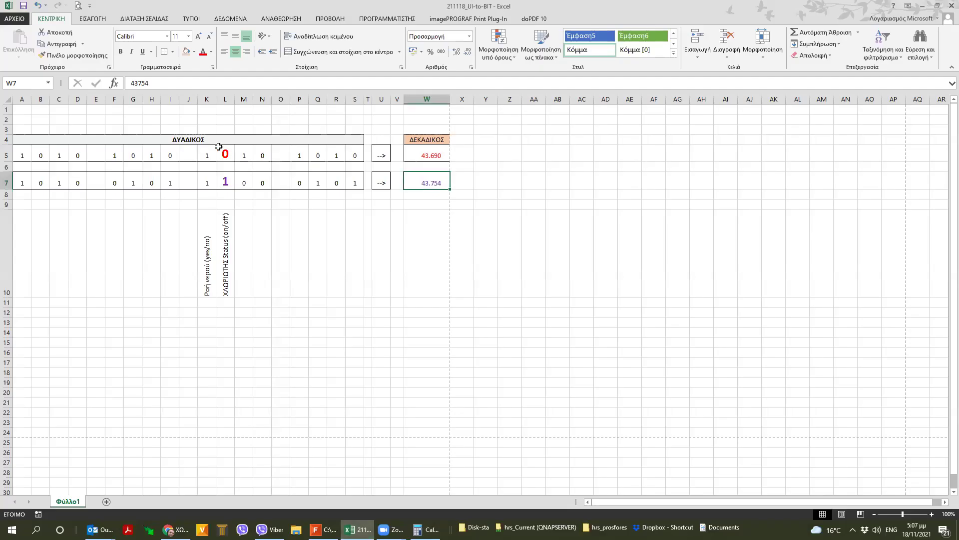
# - Compare the differing bit in L7 against binary row A5:S5, then switch to DEOS FUP XL
pyautogui.click(225, 181)
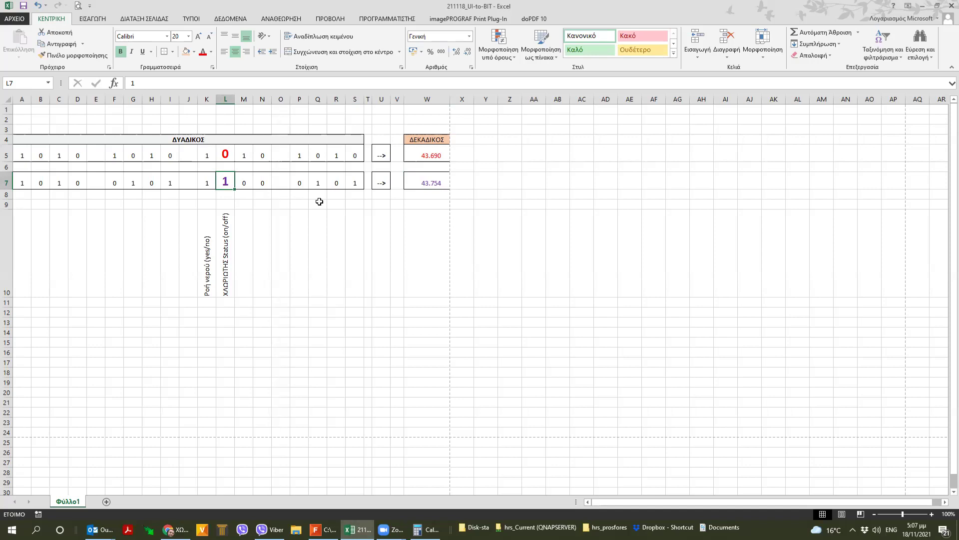
pyautogui.moveTo(26, 150); pyautogui.dragTo(358, 155)
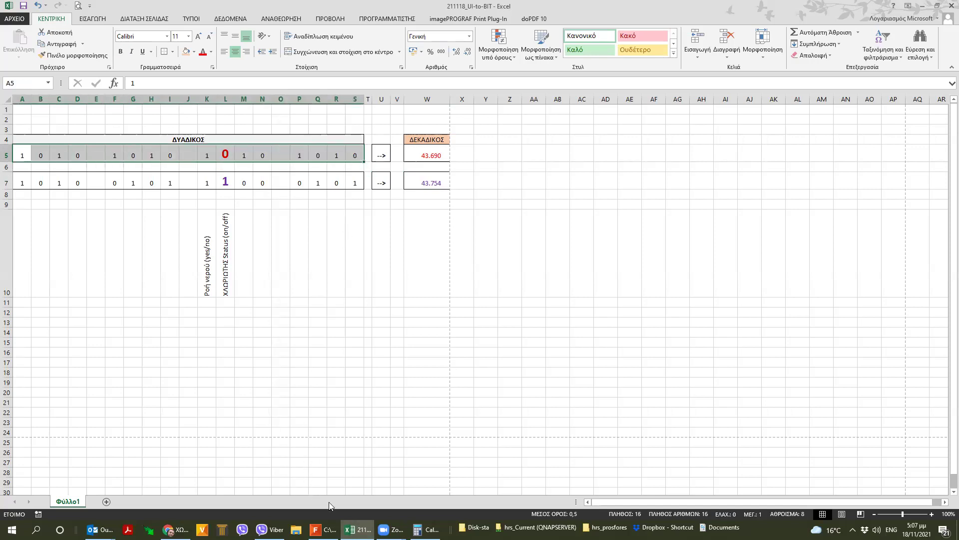
pyautogui.click(322, 529)
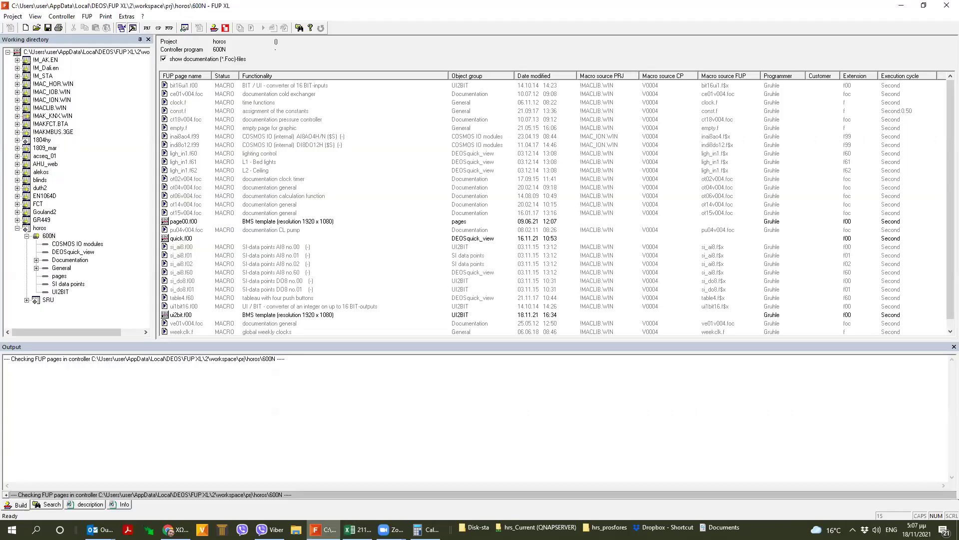
# - Expand IMACLIB.WIN > V0004 > other and open the converter macro groups
pyautogui.click(17, 108)
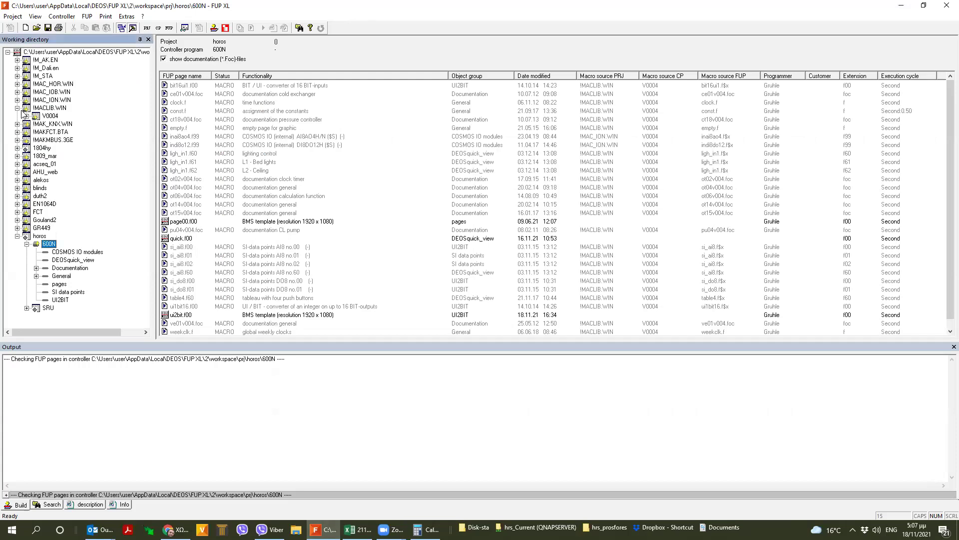
pyautogui.click(26, 116)
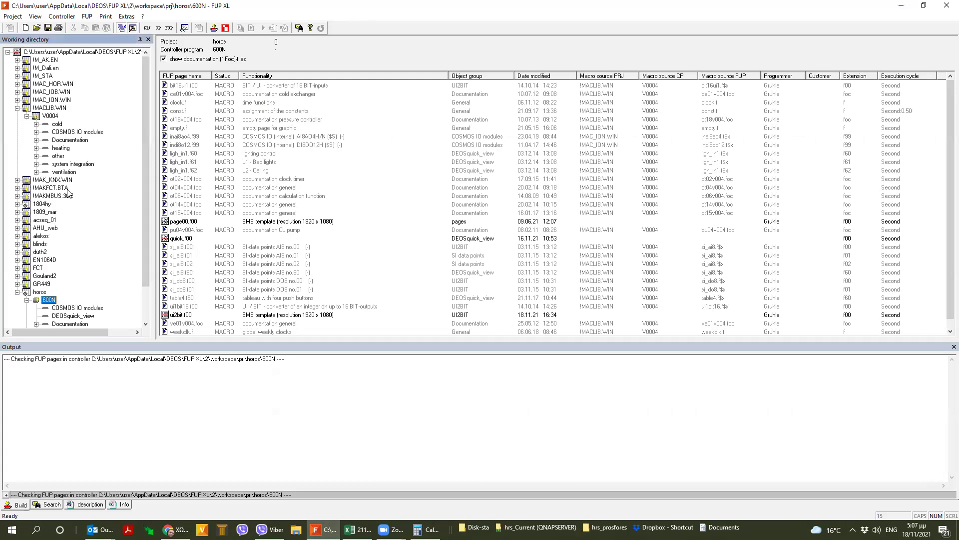
pyautogui.click(36, 156)
pyautogui.click(72, 140)
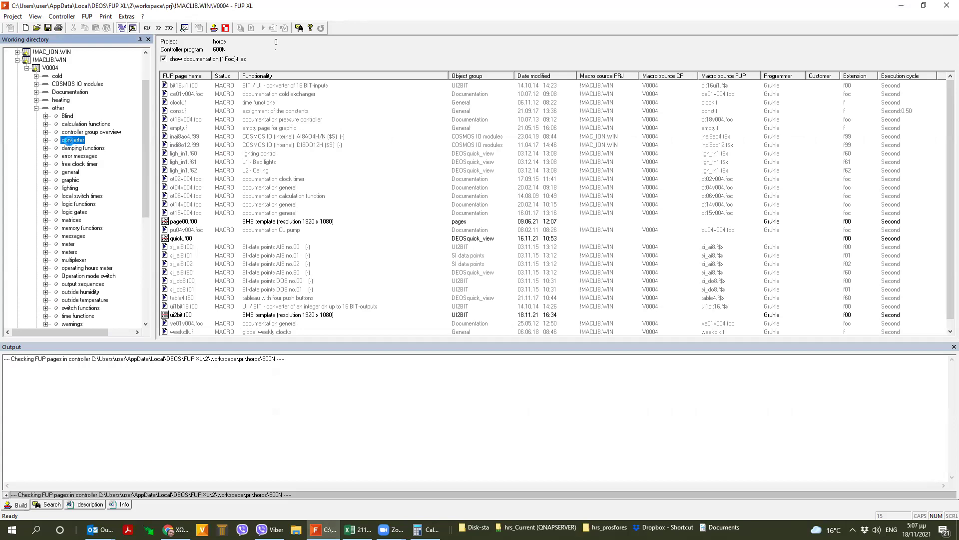
pyautogui.click(46, 141)
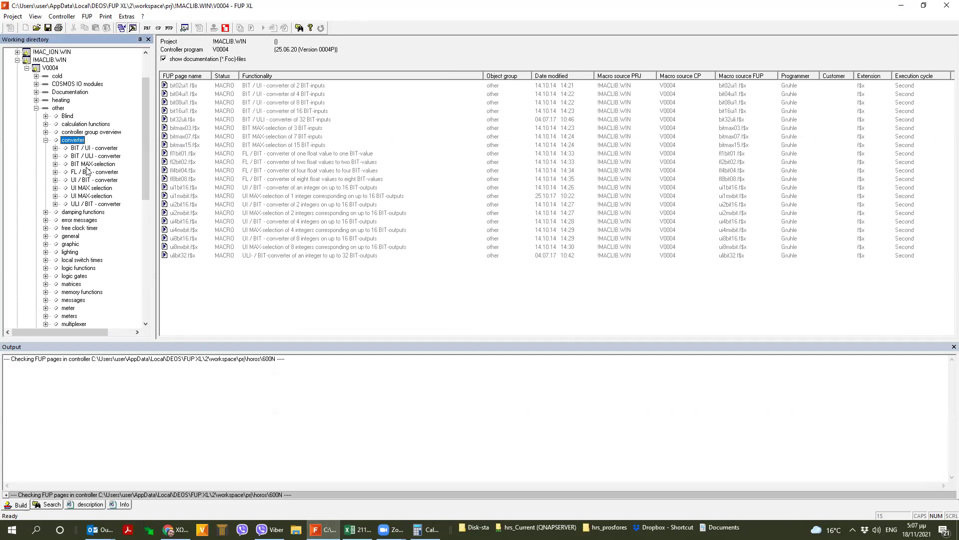
# - Open the BIT / UI then FL / BIT converters and browse pages fl1bit01, fl2bit02, fl4bit04, fl8bit08
pyautogui.click(93, 149)
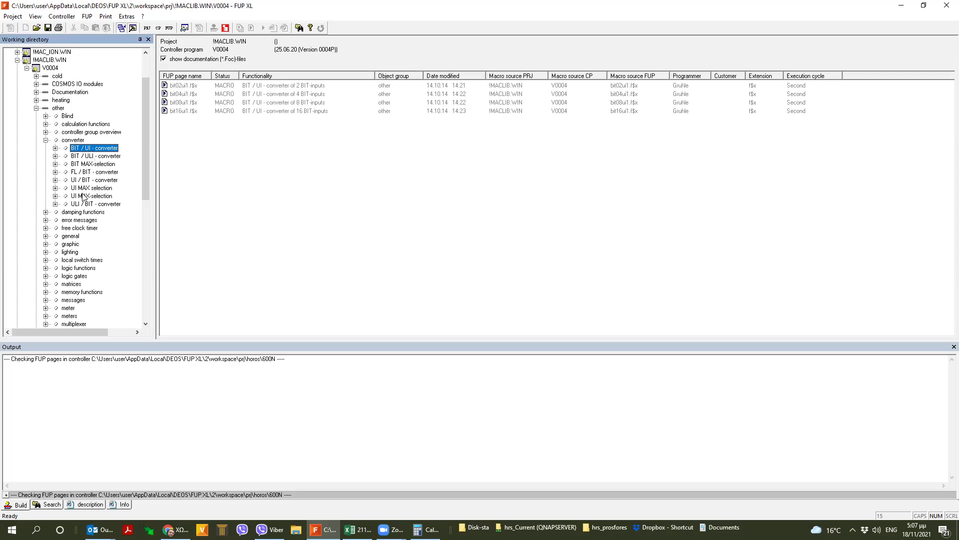
pyautogui.click(86, 172)
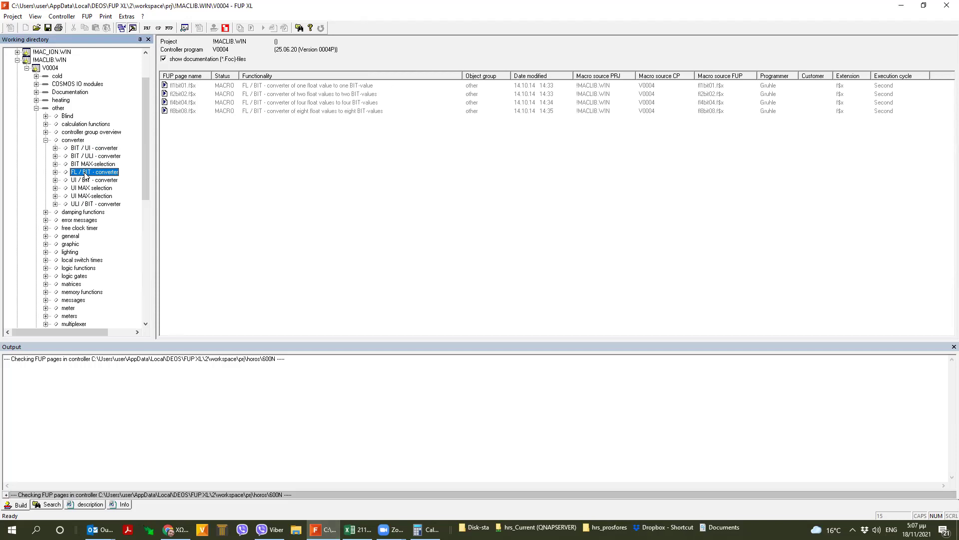
pyautogui.click(205, 86)
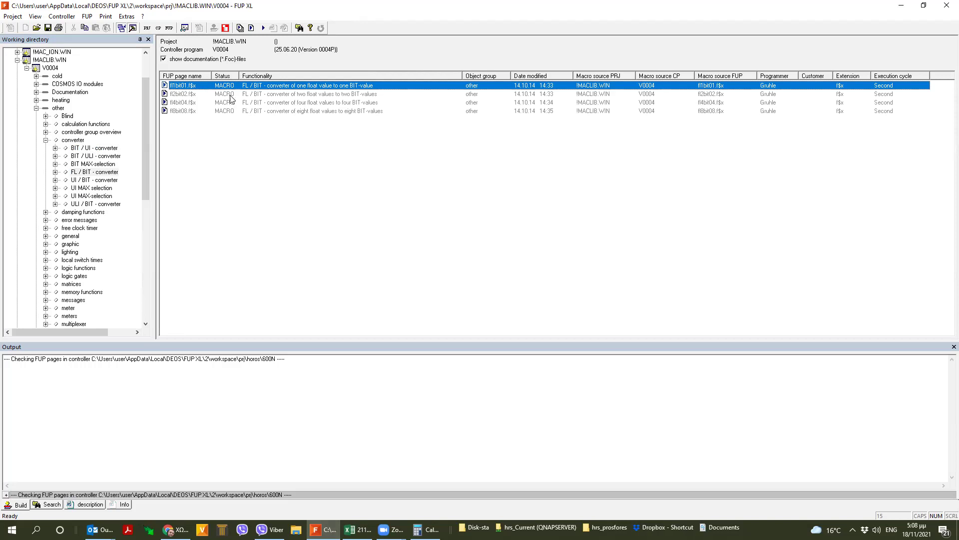
pyautogui.click(231, 95)
pyautogui.click(241, 105)
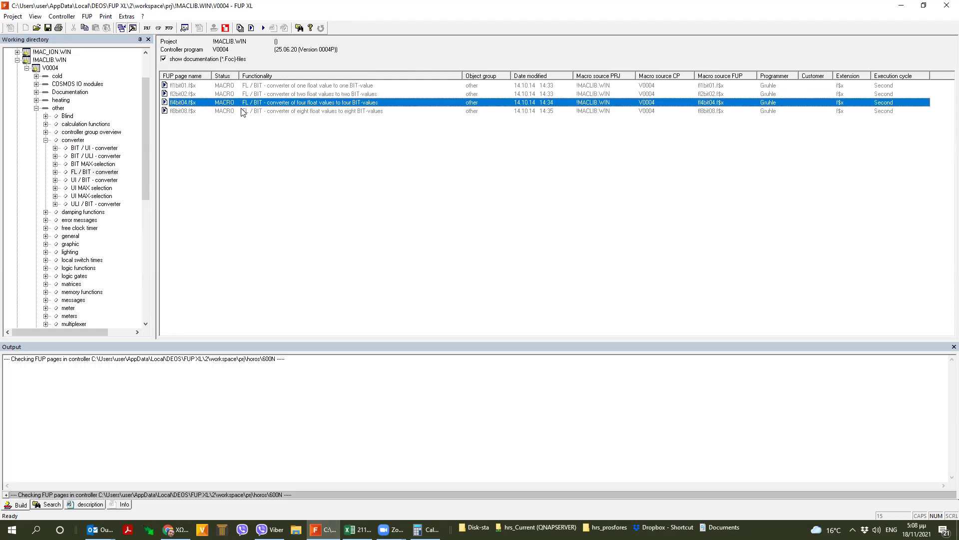
pyautogui.click(241, 110)
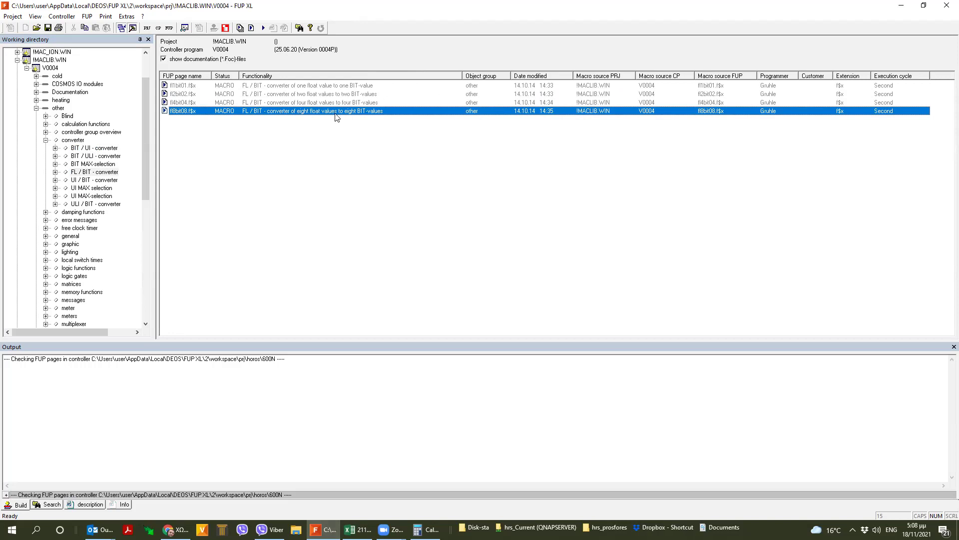
pyautogui.click(275, 86)
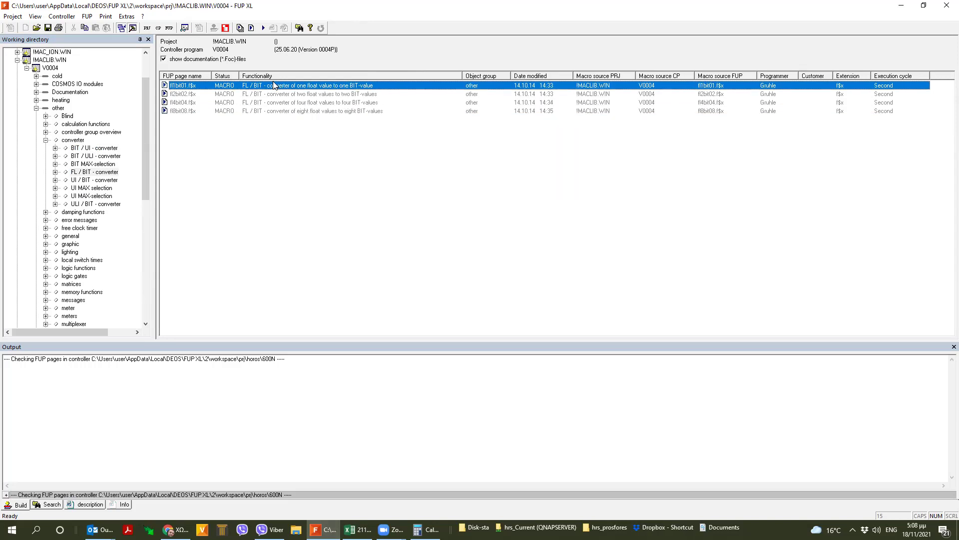
pyautogui.click(279, 94)
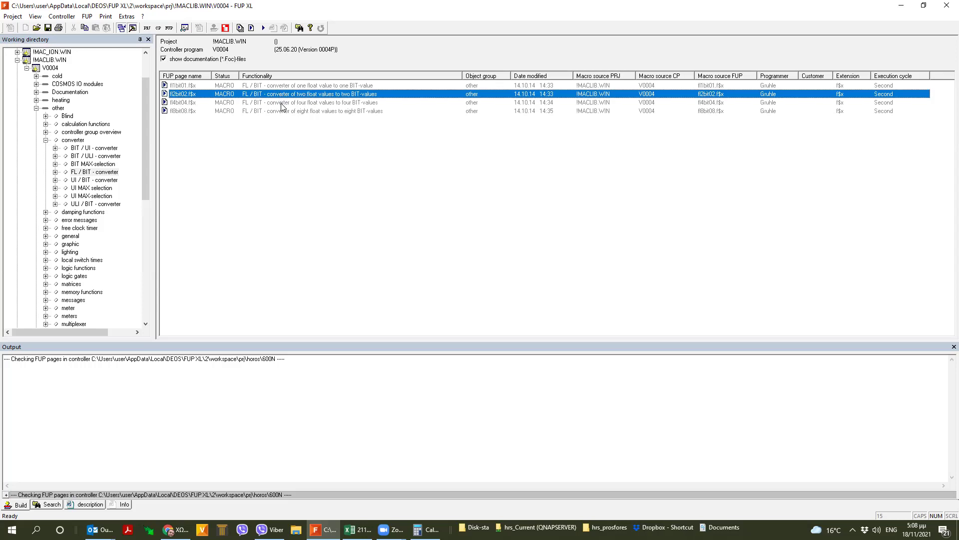
pyautogui.click(282, 102)
pyautogui.click(294, 111)
pyautogui.click(294, 88)
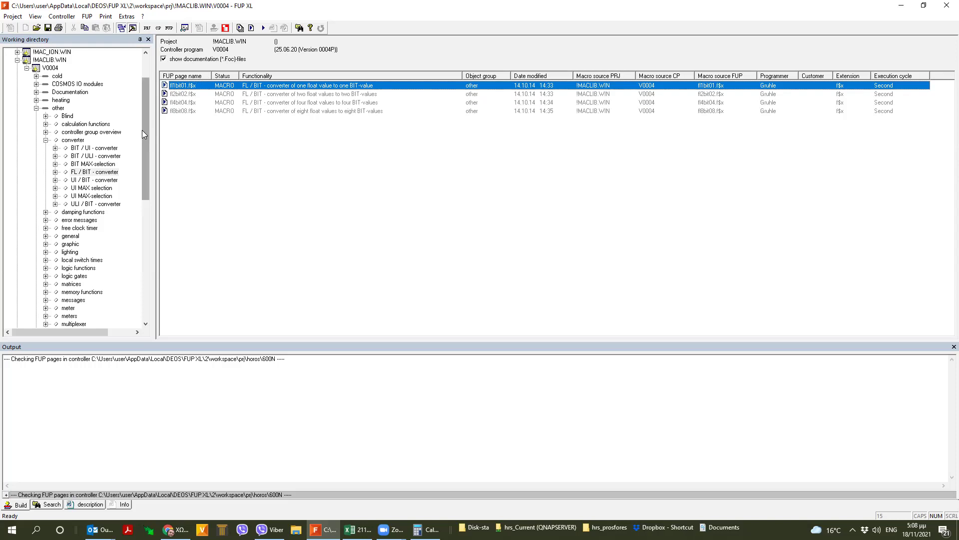
# - Review the BIT / UI converter pages, including 2-input bit02ui1, and the BIT / ULI page
pyautogui.click(99, 148)
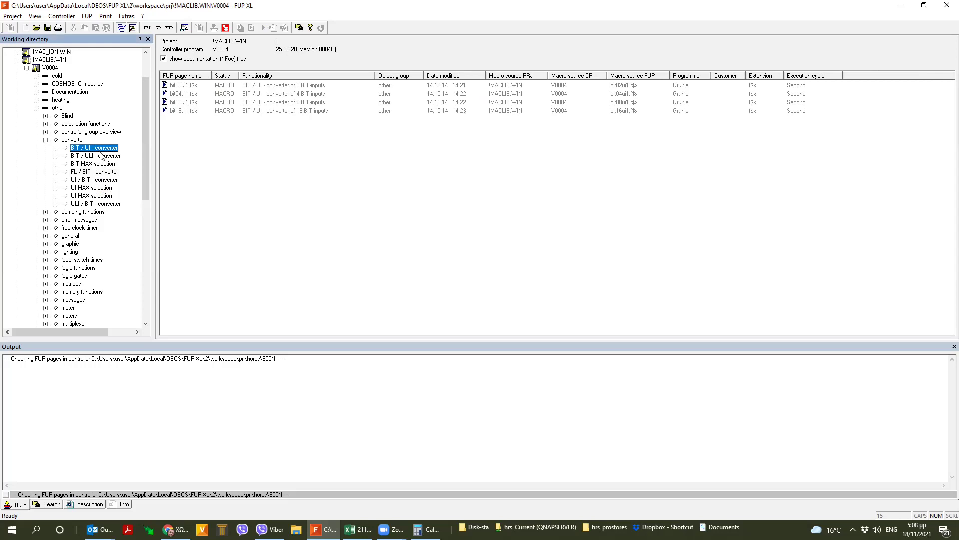
pyautogui.click(200, 85)
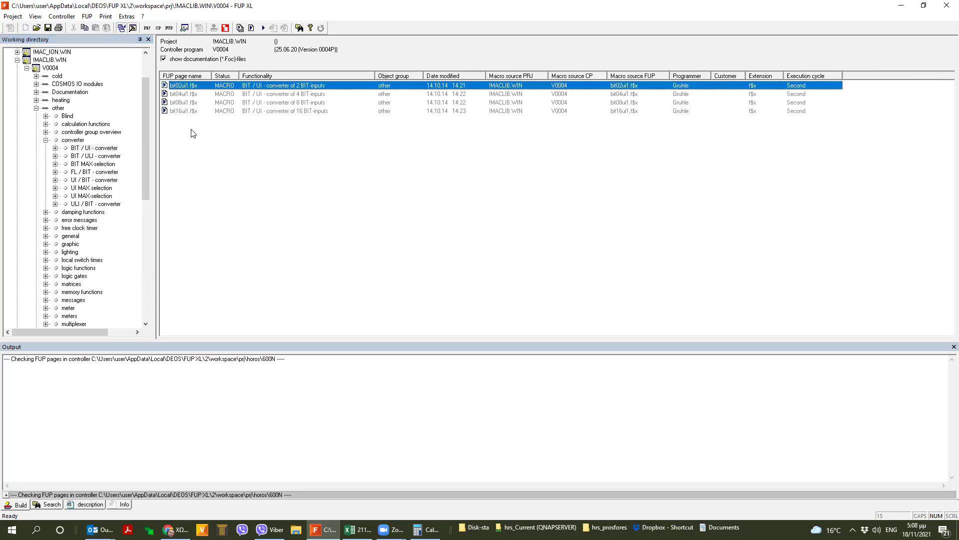
pyautogui.click(81, 156)
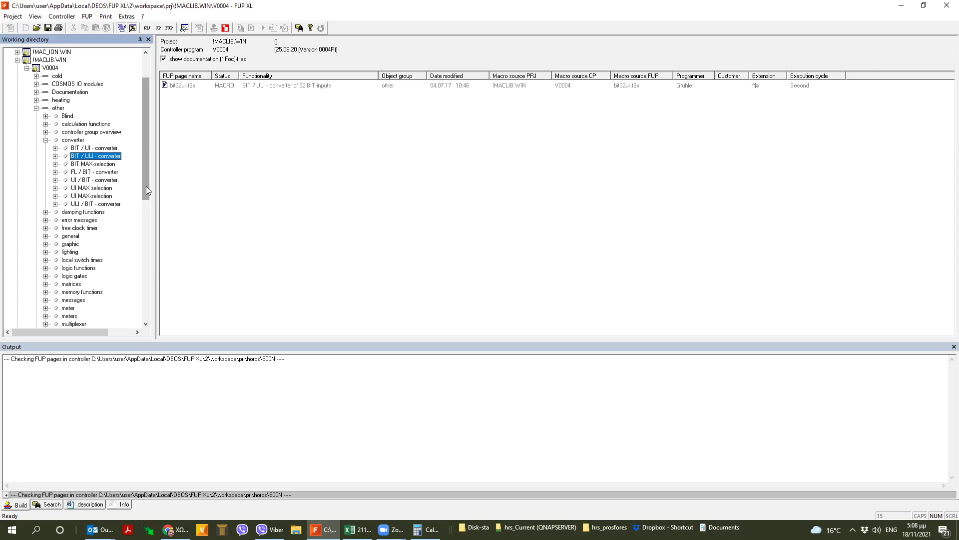
pyautogui.click(90, 148)
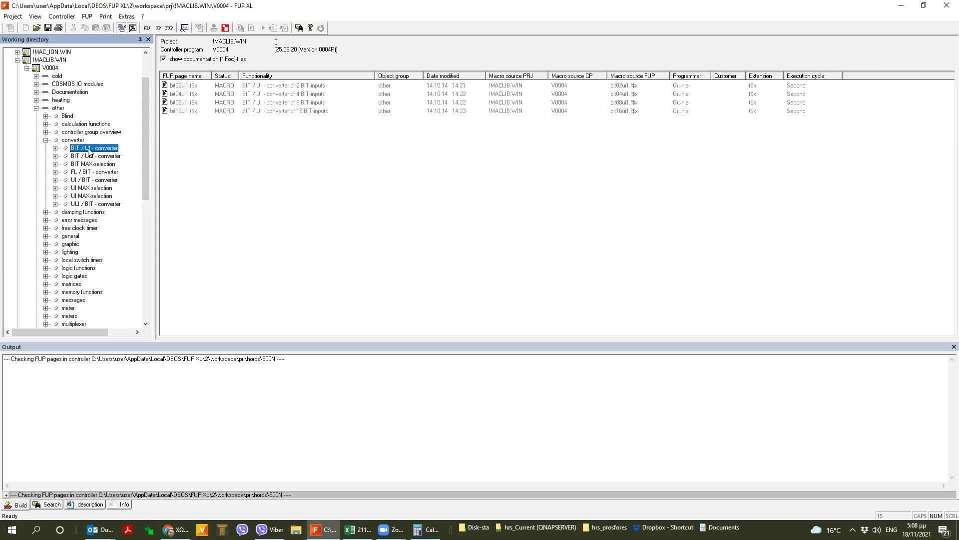
pyautogui.click(192, 88)
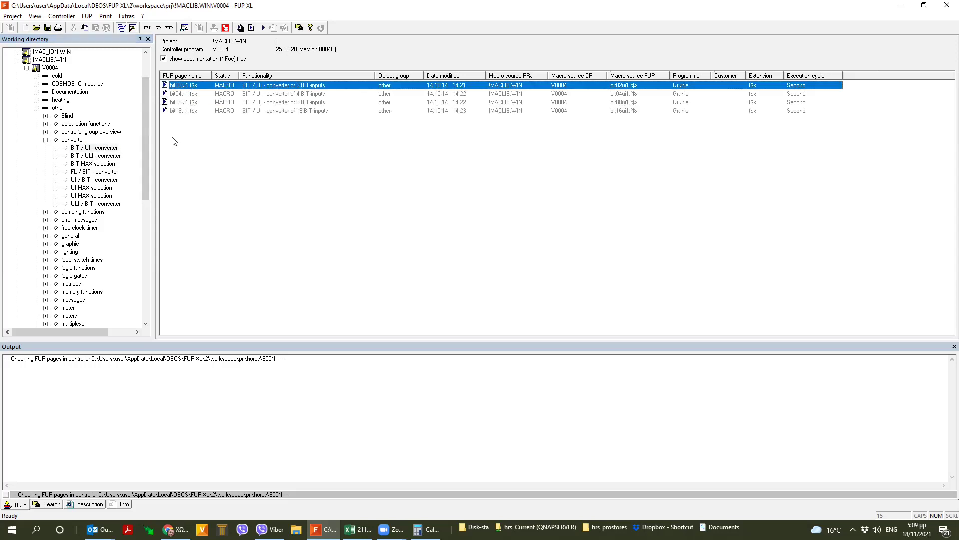
# - List the UI / BIT converter macros and scroll the tree down to horos
pyautogui.click(90, 179)
pyautogui.scroll(-5, 120, 251)
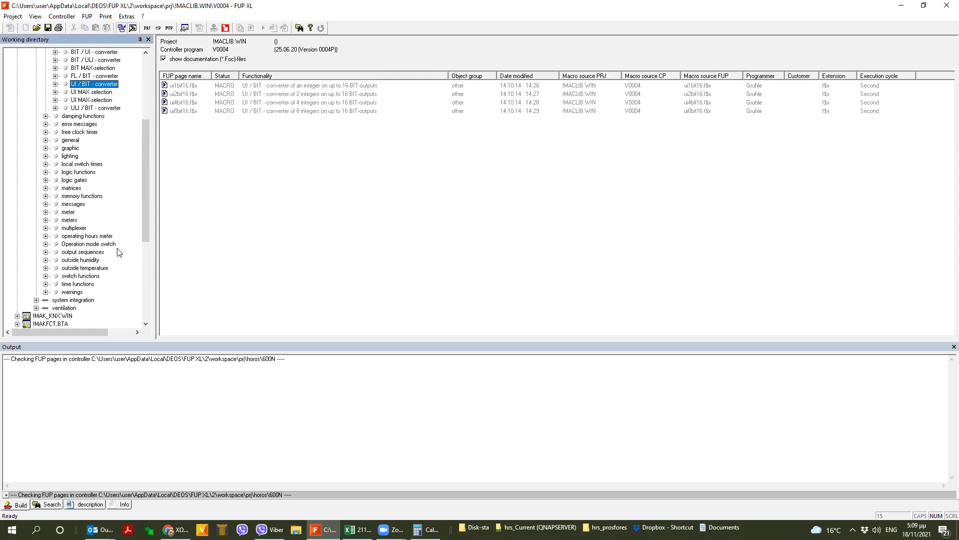
pyautogui.scroll(-6, 95, 257)
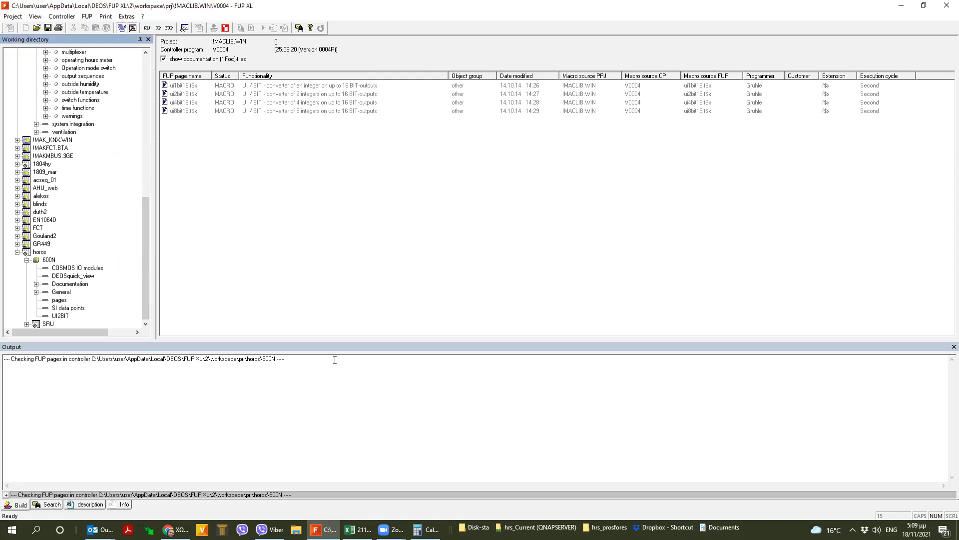
# - Show the horos 600N UI2BIT group pages and browse bit16ui1.f00, ui1bit16.f00 and si_ai8.f00
pyautogui.click(59, 315)
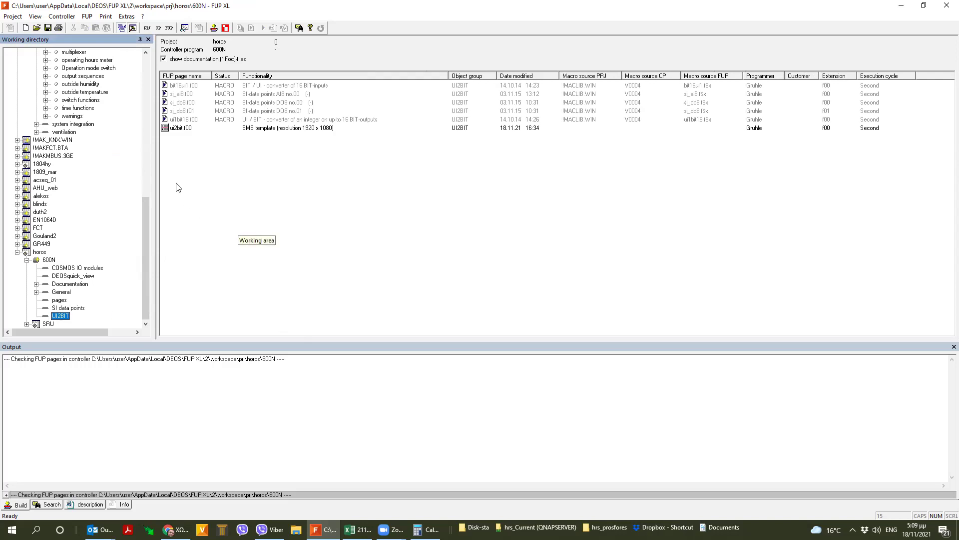
pyautogui.moveTo(234, 178); pyautogui.dragTo(165, 84)
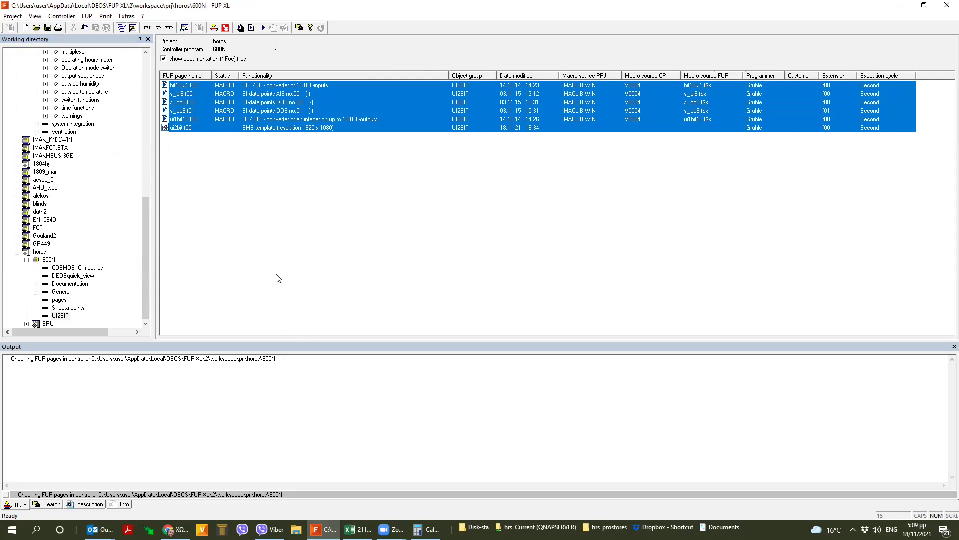
pyautogui.click(196, 88)
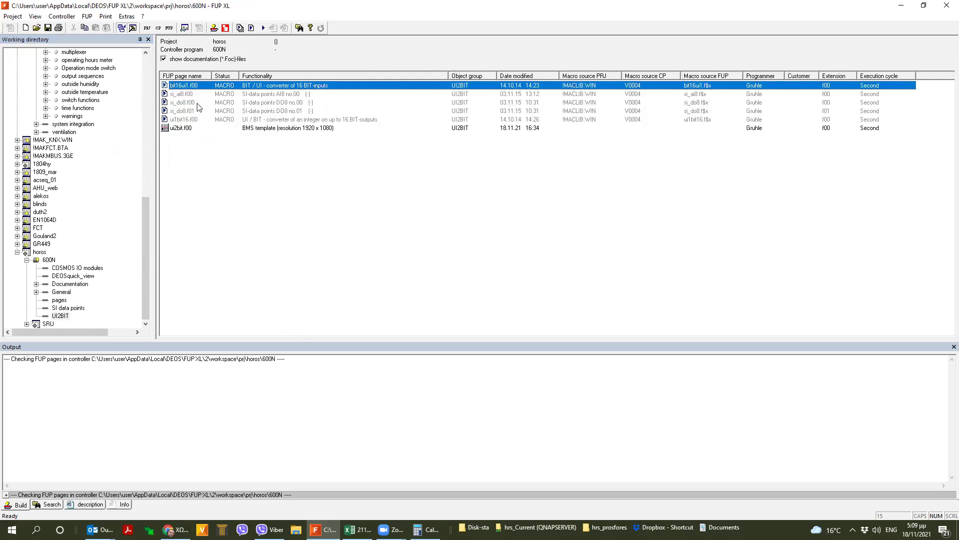
pyautogui.click(193, 120)
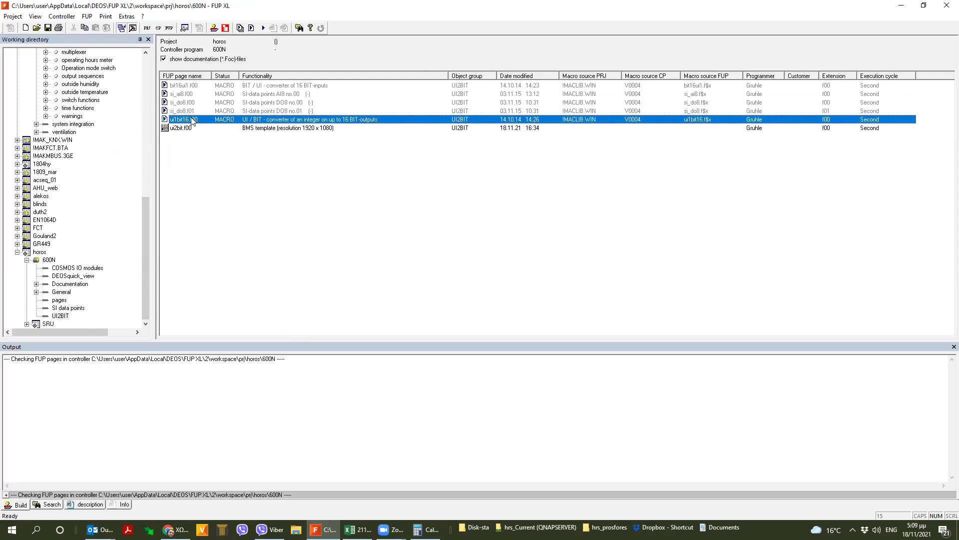
pyautogui.click(203, 87)
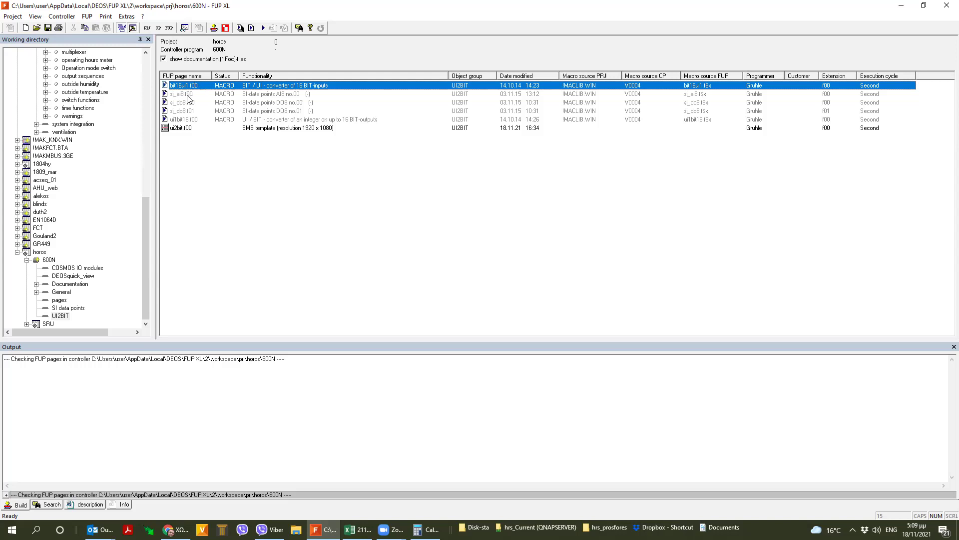
pyautogui.click(199, 95)
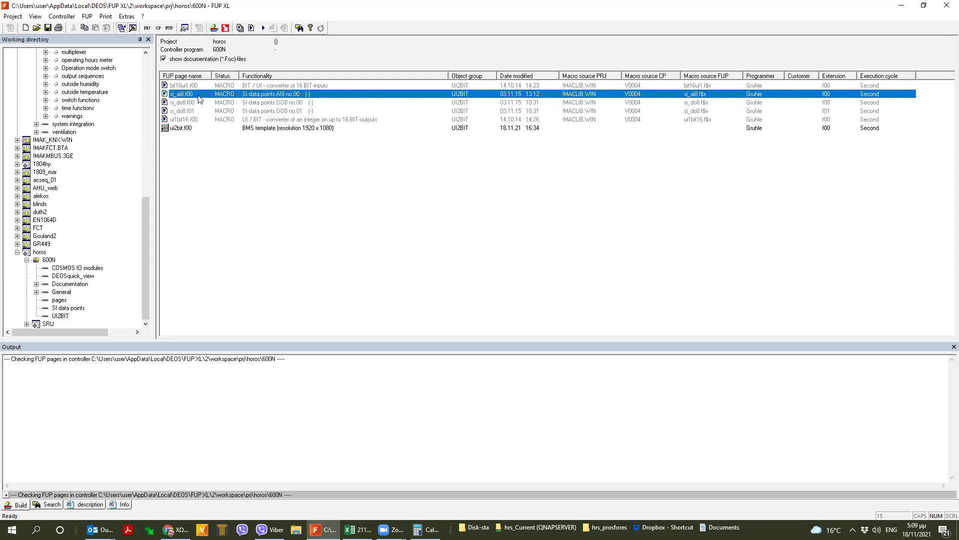
# - Step through the si_do8.f00 and si_do8.f01 pages, then open ui2bit.f00 in the FUP editor
pyautogui.click(187, 103)
pyautogui.click(188, 111)
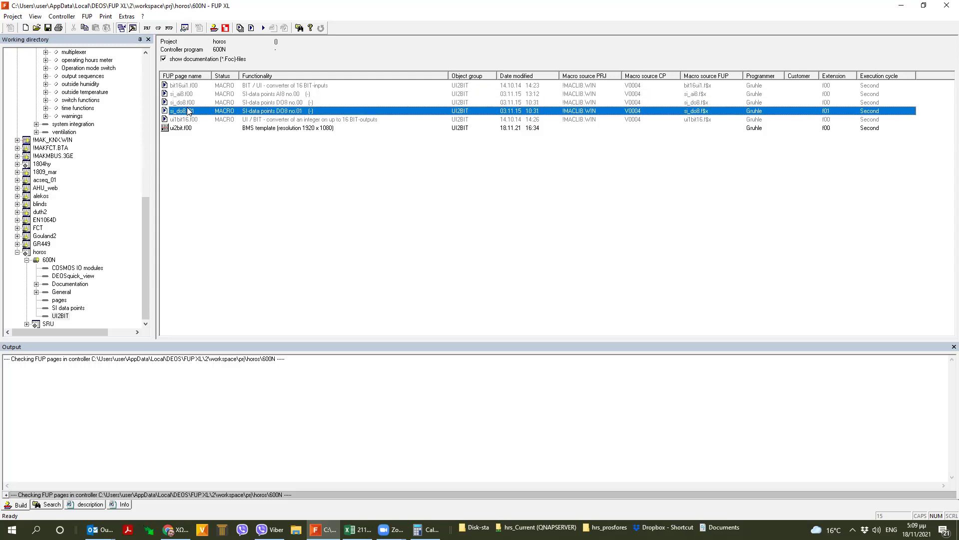
pyautogui.click(189, 103)
pyautogui.click(188, 110)
pyautogui.press('Up')
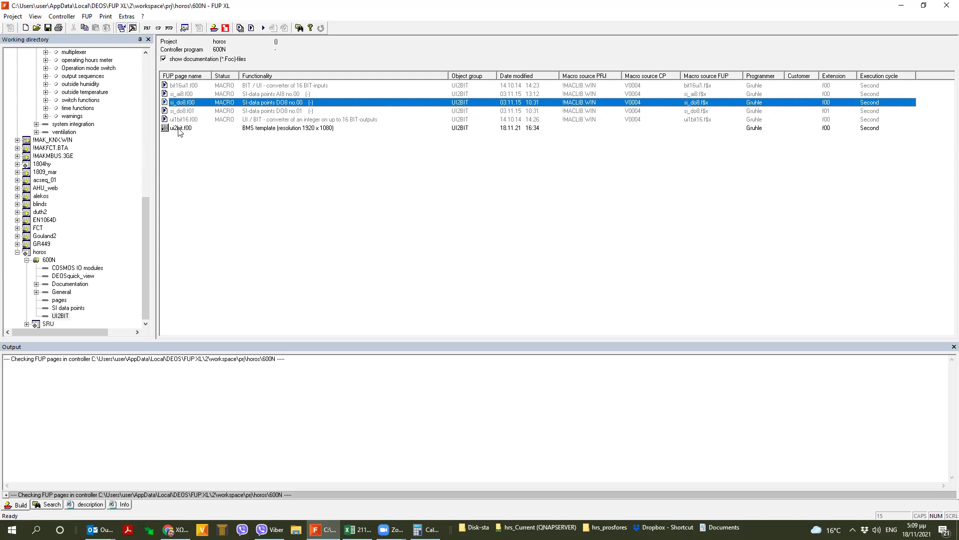
pyautogui.click(180, 129)
pyautogui.doubleClick(181, 129)
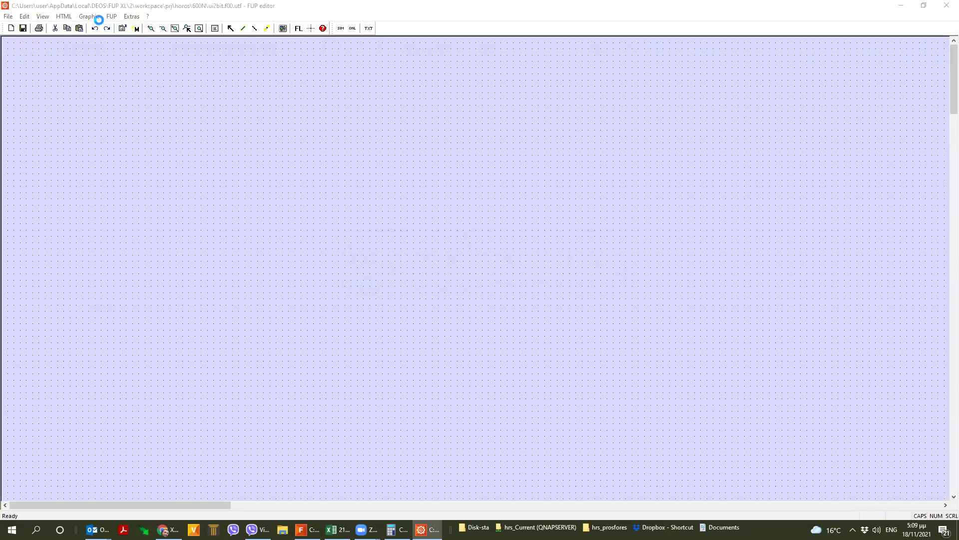
# - Open graphic page 20, controller group graphic, with the graphic editor maximized
pyautogui.click(97, 19)
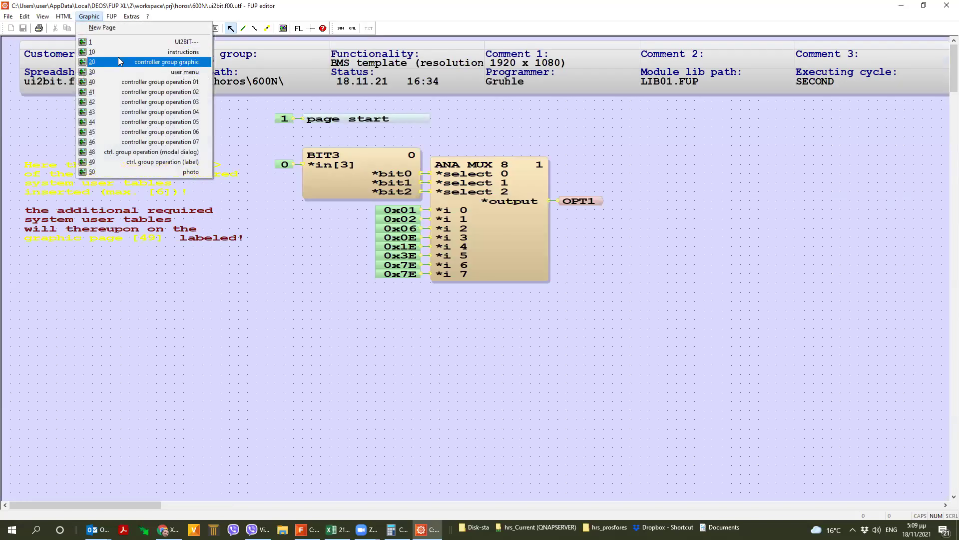
pyautogui.click(118, 57)
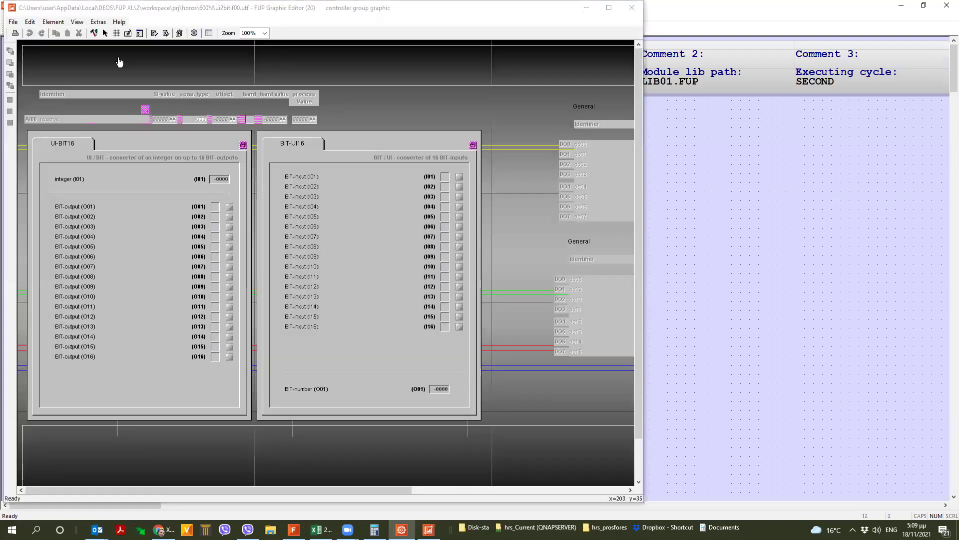
pyautogui.click(610, 8)
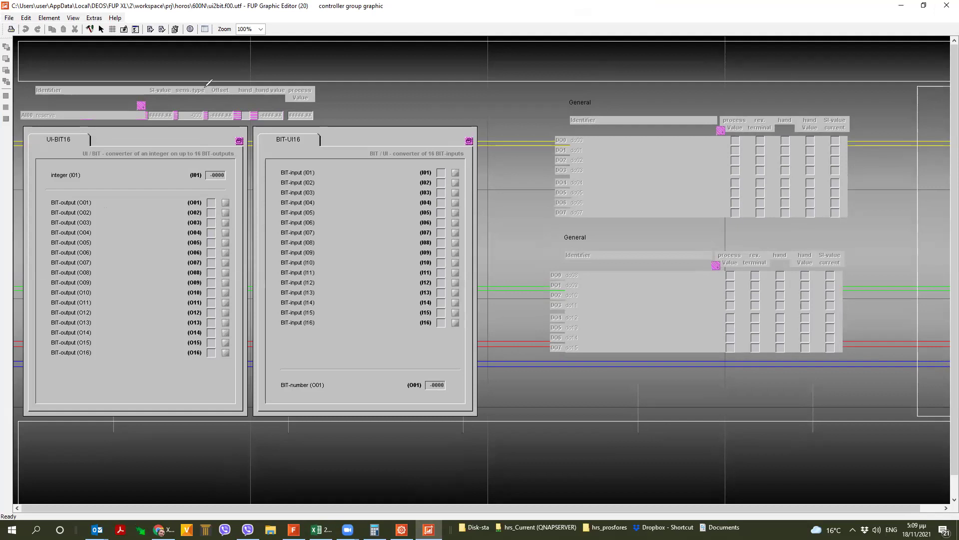
# - Freehand-annotate the AI00 row, the hand value column and the UI-BIT16 converter block
pyautogui.hotkey('ctrl', '2')
pyautogui.moveTo(198, 76)
pyautogui.mouseDown()
pyautogui.moveTo(39, 84)
pyautogui.moveTo(24, 111)
pyautogui.moveTo(195, 127)
pyautogui.moveTo(360, 97)
pyautogui.moveTo(287, 79)
pyautogui.moveTo(170, 80)
pyautogui.mouseUp()
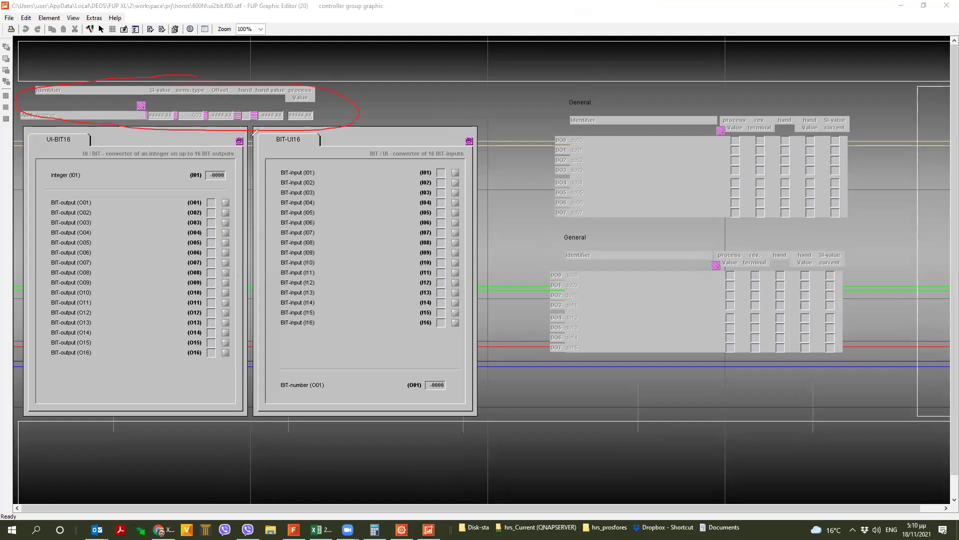
pyautogui.moveTo(244, 70); pyautogui.dragTo(268, 74)
pyautogui.moveTo(239, 140)
pyautogui.mouseDown()
pyautogui.moveTo(81, 152)
pyautogui.moveTo(18, 170)
pyautogui.mouseUp()
pyautogui.click(43, 136)
pyautogui.moveTo(44, 136)
pyautogui.mouseDown()
pyautogui.moveTo(25, 265)
pyautogui.moveTo(40, 395)
pyautogui.mouseUp()
pyautogui.moveTo(155, 433)
pyautogui.mouseDown()
pyautogui.moveTo(255, 344)
pyautogui.moveTo(175, 170)
pyautogui.moveTo(81, 160)
pyautogui.mouseUp()
# - Mark integer I01 and the BIT-outputs, linking them to the BIT-UI16 inputs and BIT-number
pyautogui.moveTo(232, 160)
pyautogui.mouseDown()
pyautogui.moveTo(172, 184)
pyautogui.moveTo(220, 168)
pyautogui.mouseUp()
pyautogui.moveTo(160, 193); pyautogui.dragTo(156, 299)
pyautogui.moveTo(144, 244); pyautogui.dragTo(193, 227)
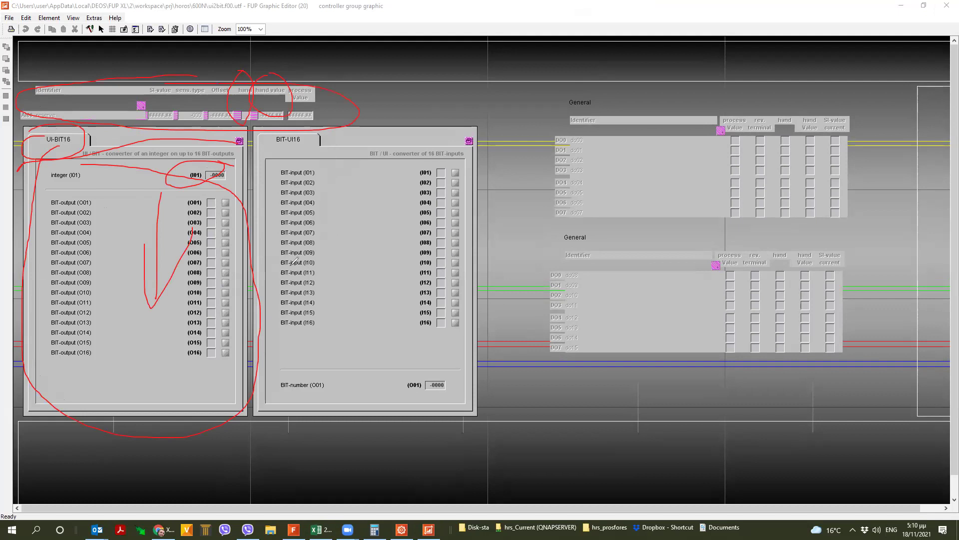
pyautogui.moveTo(146, 365)
pyautogui.mouseDown()
pyautogui.moveTo(287, 392)
pyautogui.moveTo(303, 372)
pyautogui.moveTo(306, 397)
pyautogui.mouseUp()
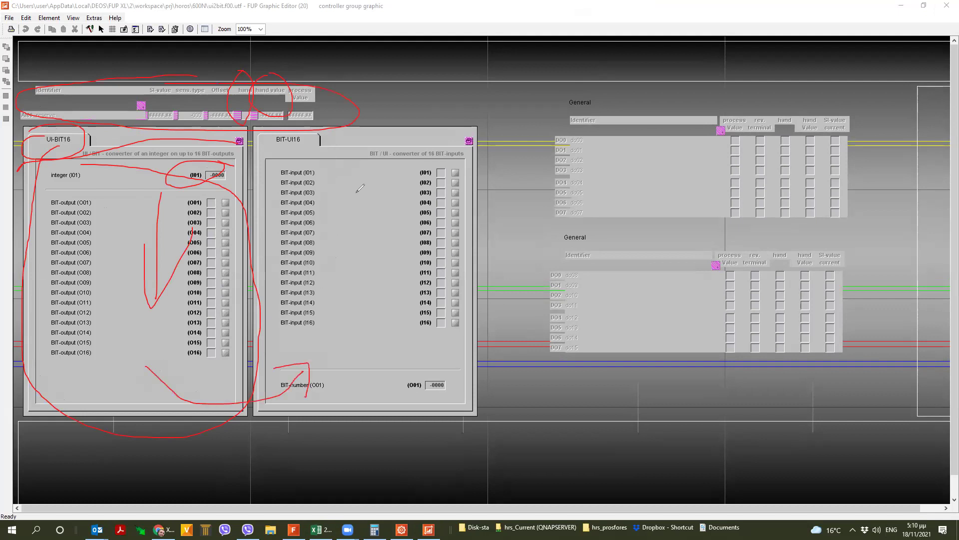
pyautogui.moveTo(440, 149)
pyautogui.mouseDown()
pyautogui.moveTo(421, 314)
pyautogui.moveTo(454, 146)
pyautogui.mouseUp()
pyautogui.moveTo(403, 338); pyautogui.dragTo(433, 389)
pyautogui.moveTo(430, 344); pyautogui.dragTo(433, 390)
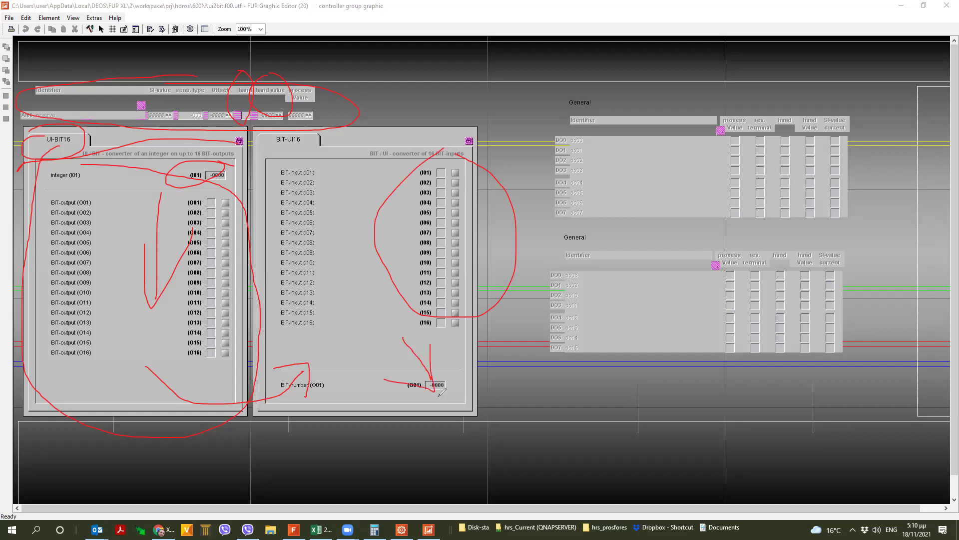
# - Circle the General DO tables, then erase all annotations and return to the FUP editor
pyautogui.moveTo(727, 107); pyautogui.dragTo(832, 140)
pyautogui.moveTo(694, 115)
pyautogui.mouseDown()
pyautogui.moveTo(580, 440)
pyautogui.moveTo(849, 322)
pyautogui.moveTo(736, 150)
pyautogui.mouseUp()
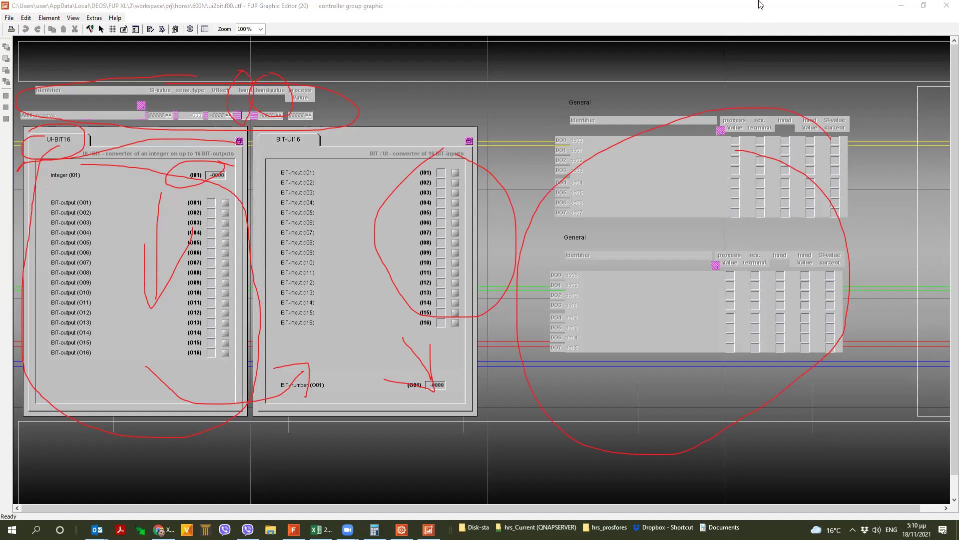
pyautogui.press('e')
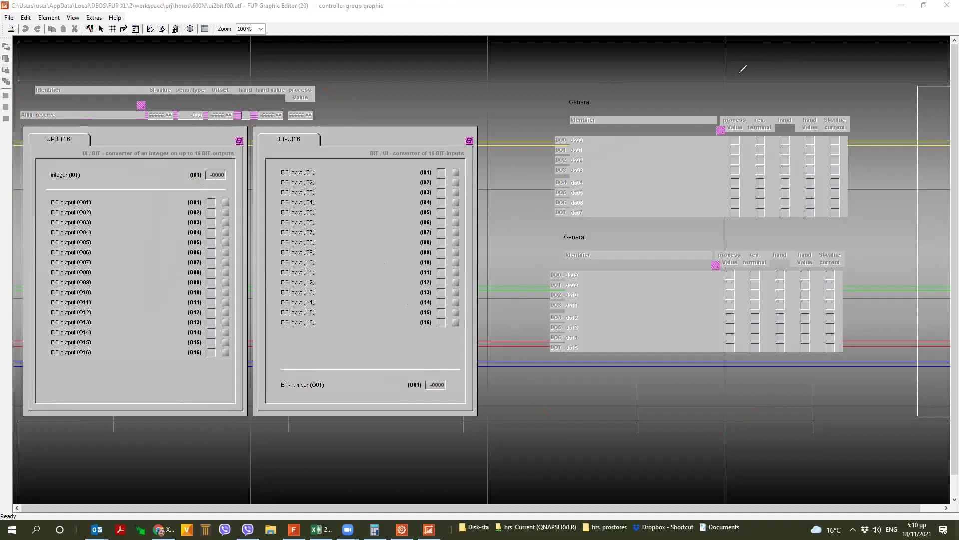
pyautogui.press('Escape')
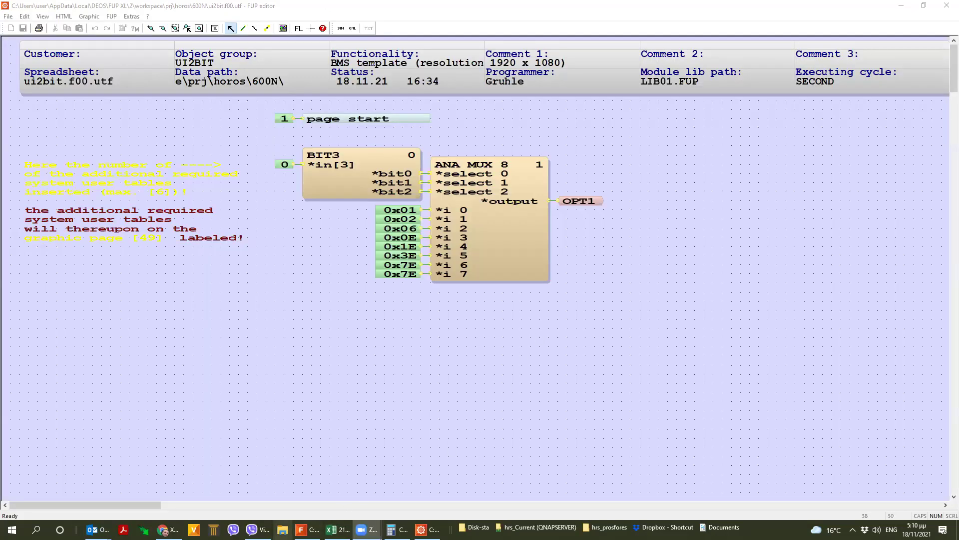
pyautogui.click(168, 529)
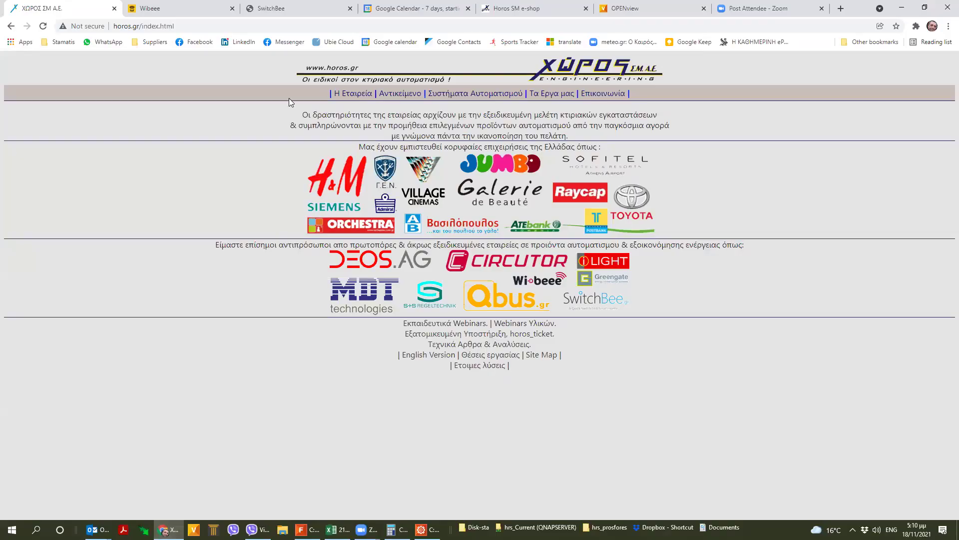
pyautogui.click(650, 9)
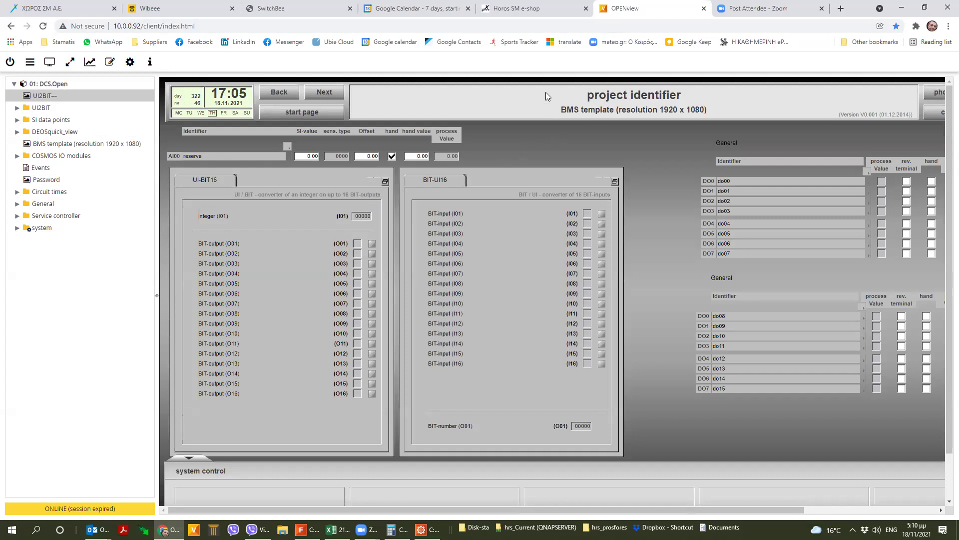
pyautogui.moveTo(166, 123); pyautogui.dragTo(479, 166)
pyautogui.moveTo(366, 106)
pyautogui.mouseDown()
pyautogui.moveTo(434, 145)
pyautogui.moveTo(435, 166)
pyautogui.moveTo(414, 159)
pyautogui.moveTo(435, 166)
pyautogui.mouseUp()
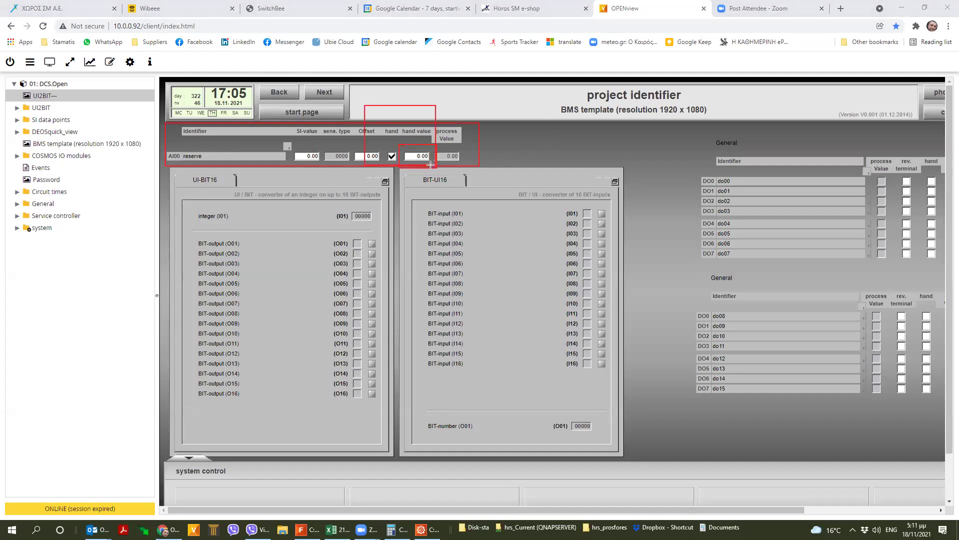
pyautogui.moveTo(180, 194); pyautogui.dragTo(395, 227)
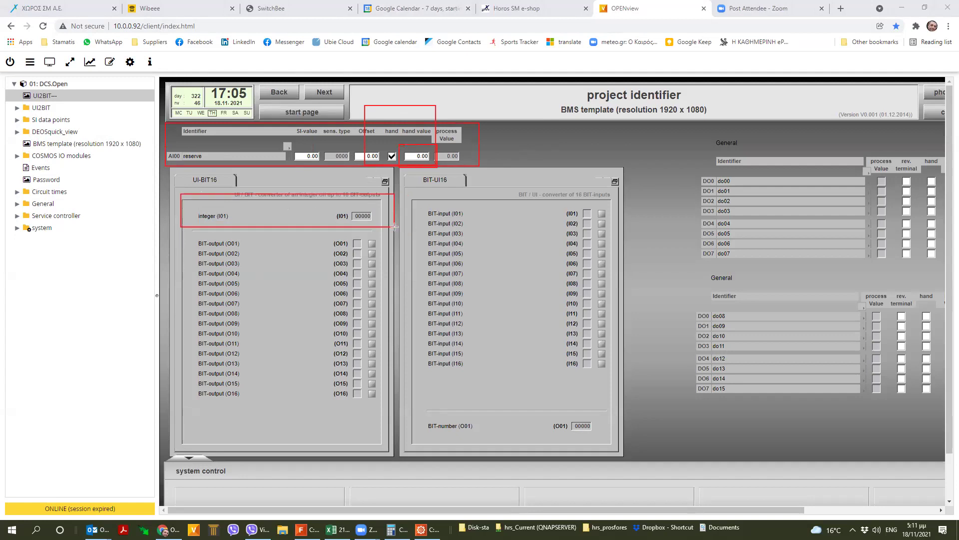
pyautogui.moveTo(186, 232); pyautogui.dragTo(319, 385)
pyautogui.moveTo(368, 417); pyautogui.dragTo(398, 427)
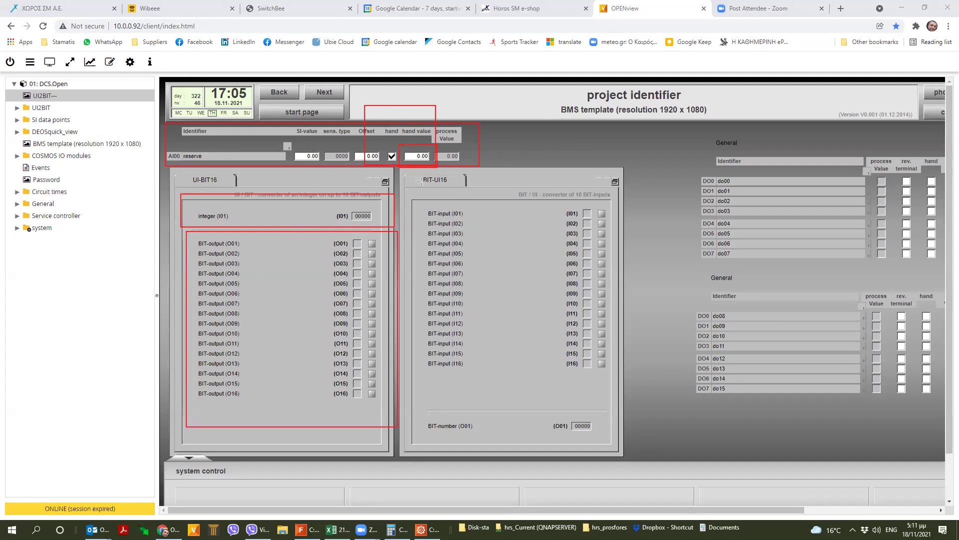
pyautogui.moveTo(412, 171)
pyautogui.mouseDown()
pyautogui.moveTo(416, 192)
pyautogui.moveTo(644, 401)
pyautogui.mouseUp()
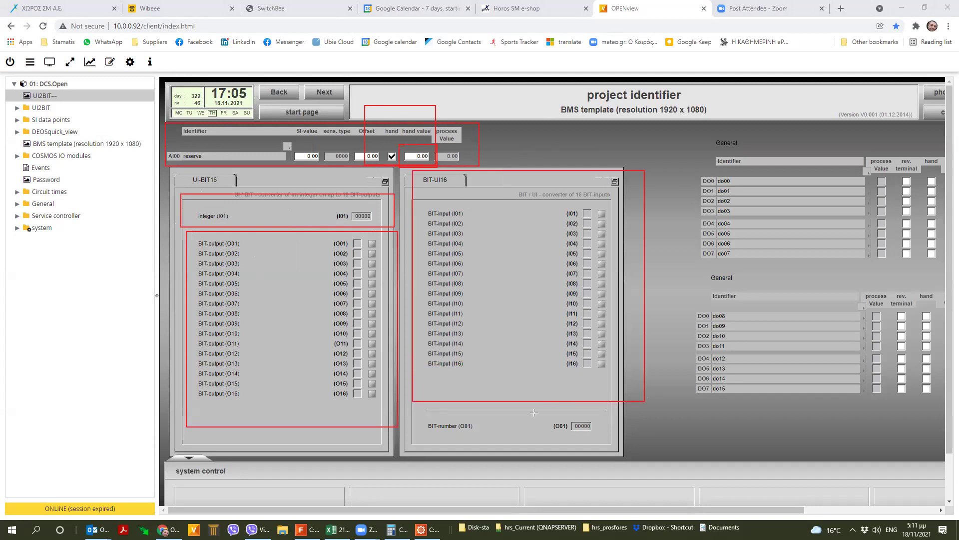
pyautogui.moveTo(407, 398); pyautogui.dragTo(636, 454)
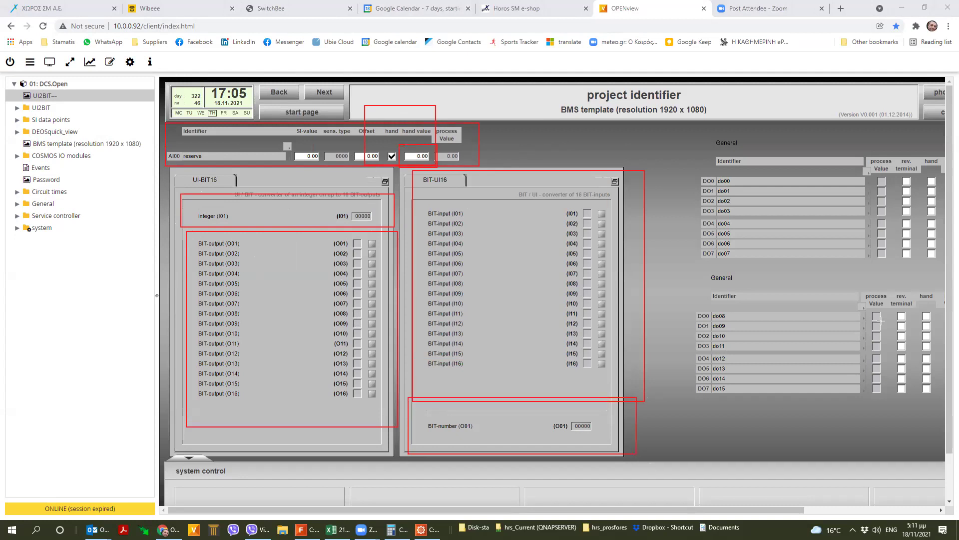
pyautogui.moveTo(674, 141); pyautogui.dragTo(947, 414)
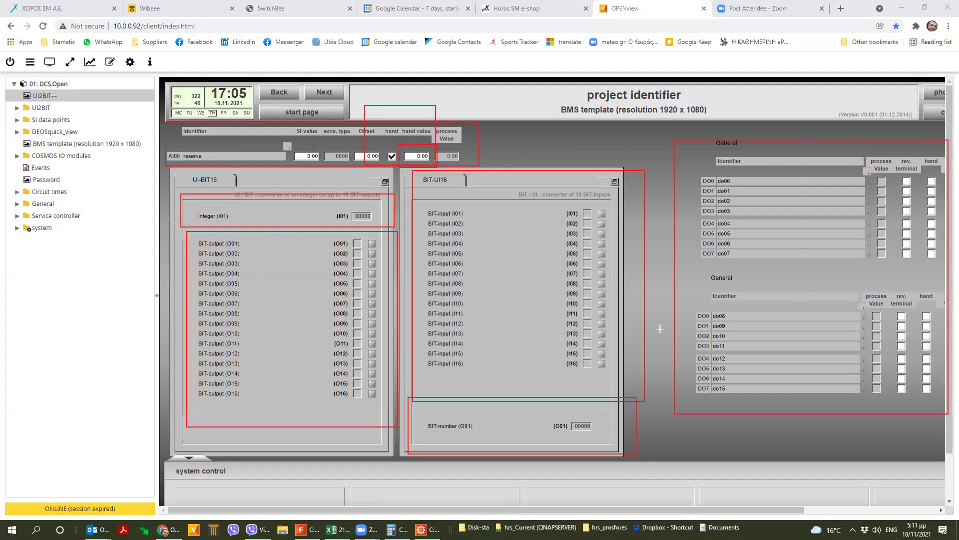
pyautogui.moveTo(526, 227); pyautogui.dragTo(768, 329)
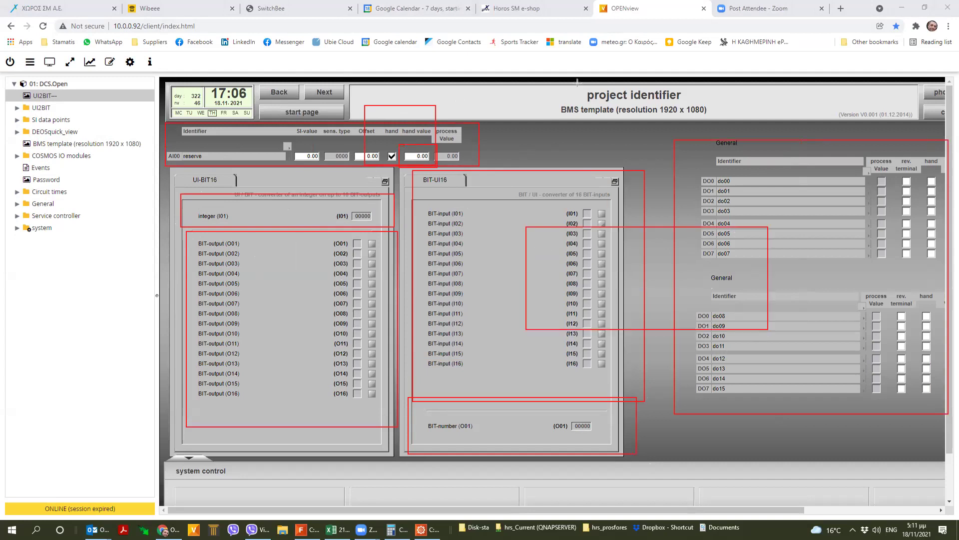
pyautogui.click(264, 71)
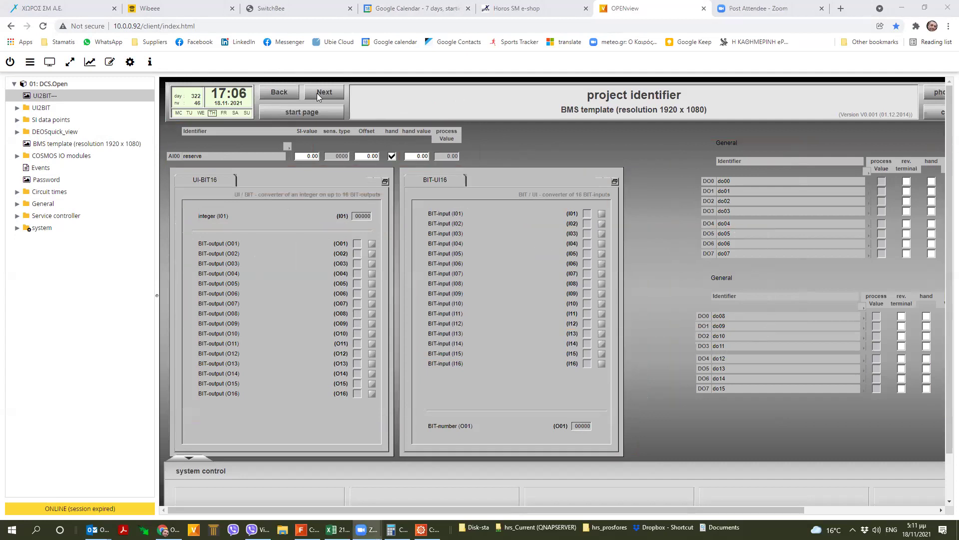
# - Enter 4000 as the AI00 hand value and confirm it with the password
pyautogui.click(419, 156)
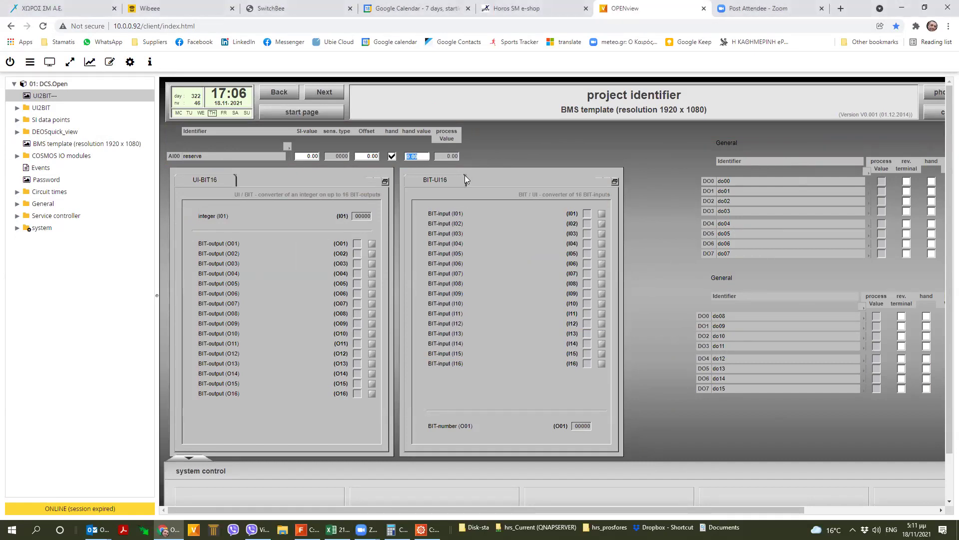
pyautogui.write('4')
pyautogui.write('000')
pyautogui.press('Return')
pyautogui.write('1234')
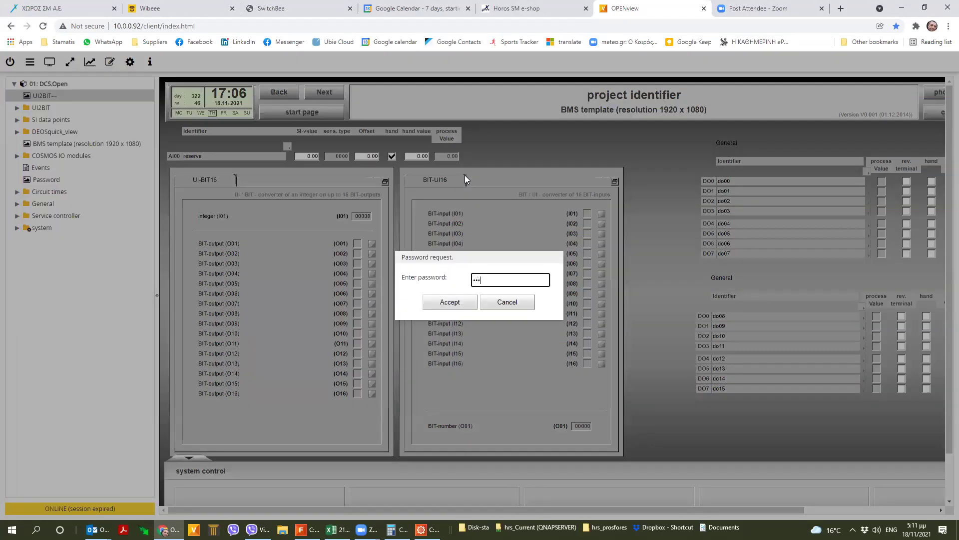
pyautogui.press('Return')
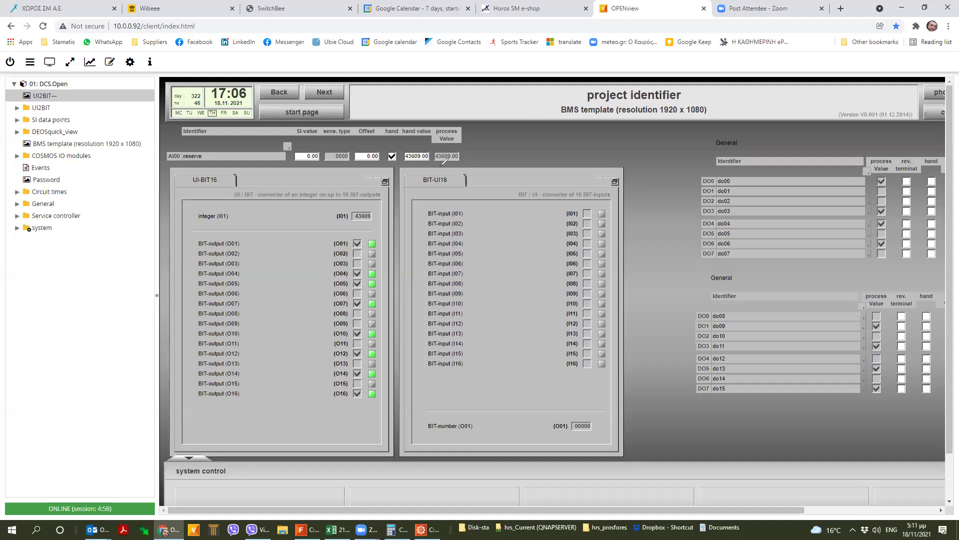
# - Circle the process value and integer input 43609, then set the hand value to 43690
pyautogui.moveTo(447, 150); pyautogui.dragTo(419, 143)
pyautogui.moveTo(481, 155); pyautogui.dragTo(452, 147)
pyautogui.moveTo(392, 195)
pyautogui.mouseDown()
pyautogui.moveTo(330, 200)
pyautogui.moveTo(375, 191)
pyautogui.mouseUp()
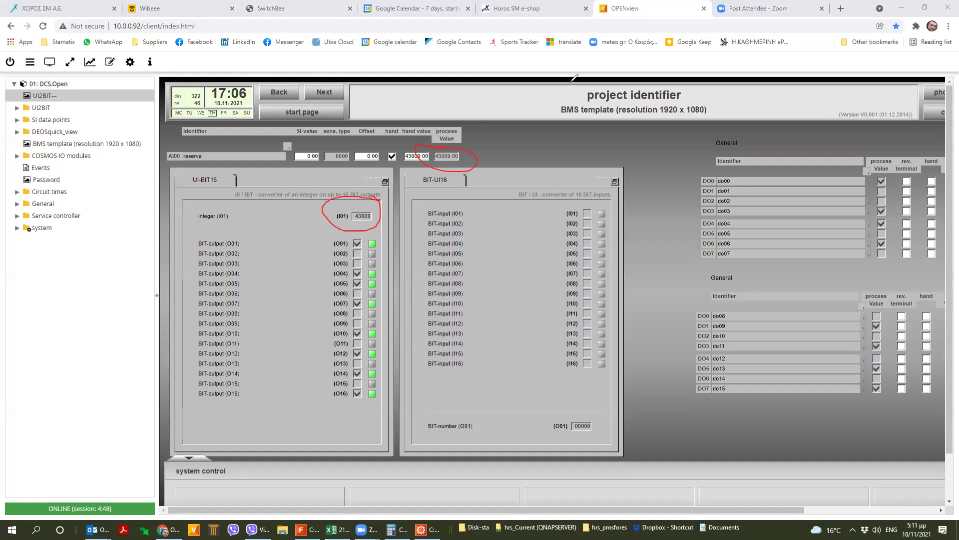
pyautogui.doubleClick(417, 156)
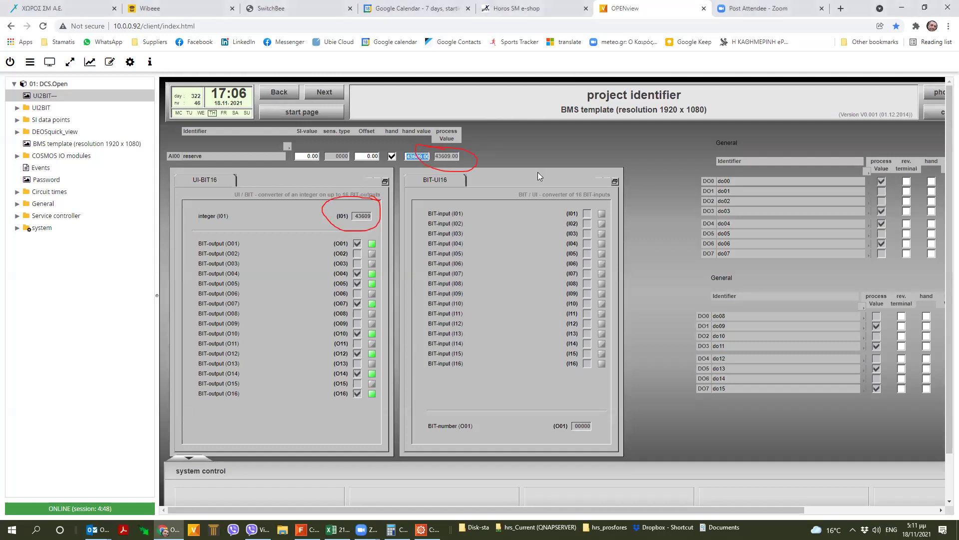
pyautogui.write('43690')
pyautogui.press('Return')
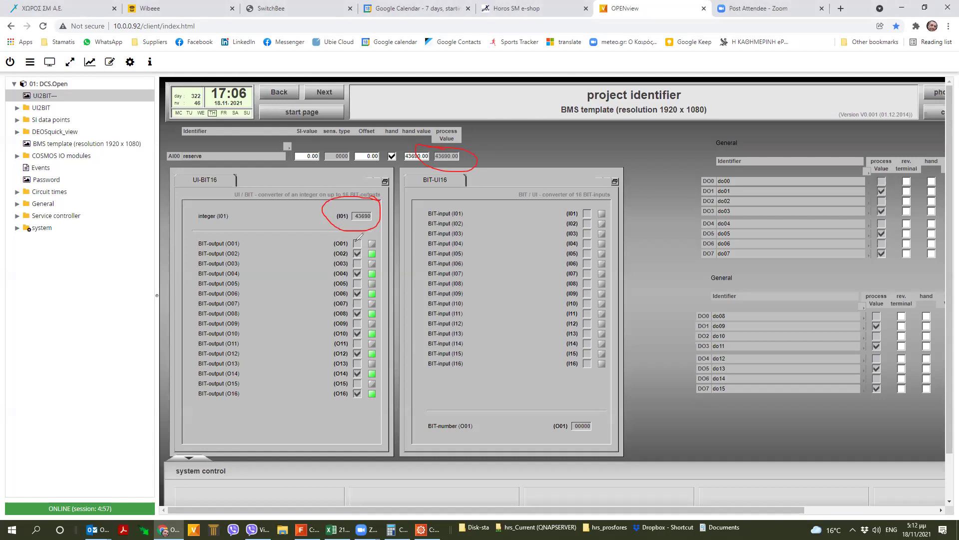
pyautogui.moveTo(353, 241); pyautogui.dragTo(374, 239)
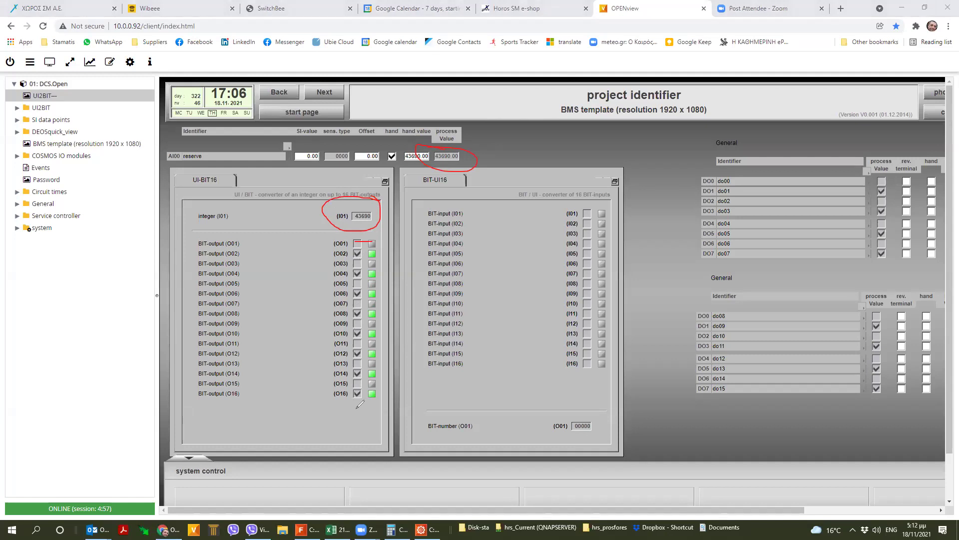
pyautogui.moveTo(348, 395)
pyautogui.mouseDown()
pyautogui.moveTo(379, 396)
pyautogui.moveTo(394, 363)
pyautogui.moveTo(334, 323)
pyautogui.moveTo(380, 313)
pyautogui.moveTo(378, 304)
pyautogui.mouseUp()
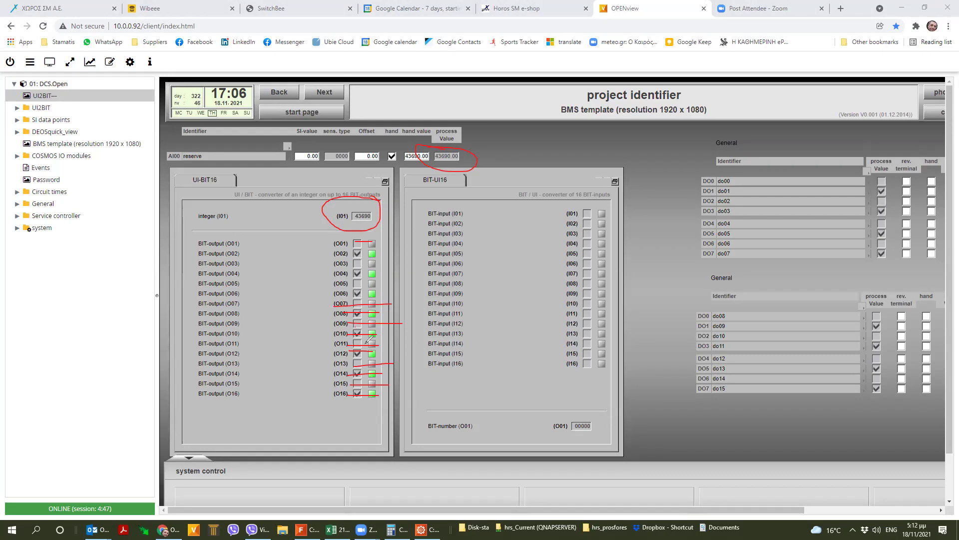
pyautogui.moveTo(228, 243); pyautogui.dragTo(199, 244)
pyautogui.moveTo(370, 239)
pyautogui.mouseDown()
pyautogui.moveTo(220, 244)
pyautogui.moveTo(388, 253)
pyautogui.mouseUp()
pyautogui.moveTo(253, 265); pyautogui.dragTo(388, 266)
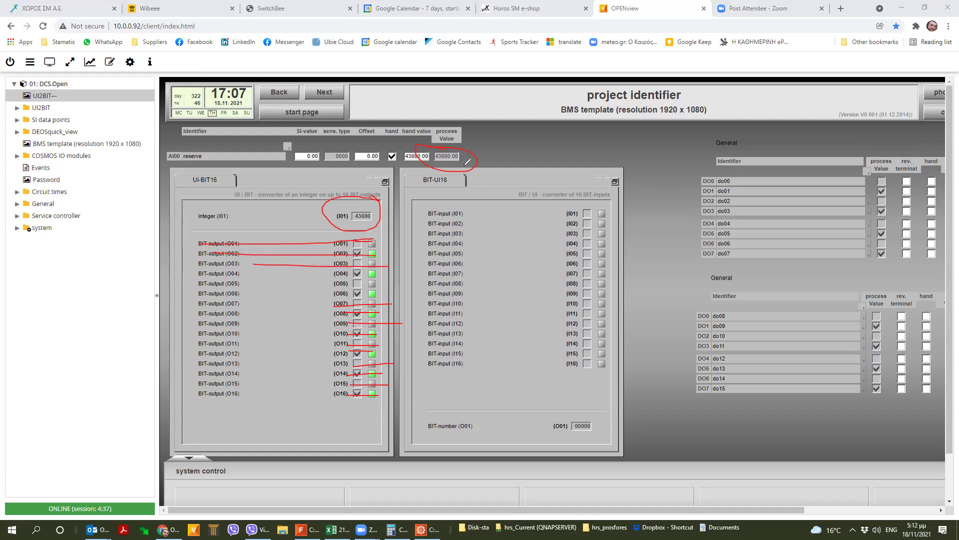
pyautogui.click(417, 156)
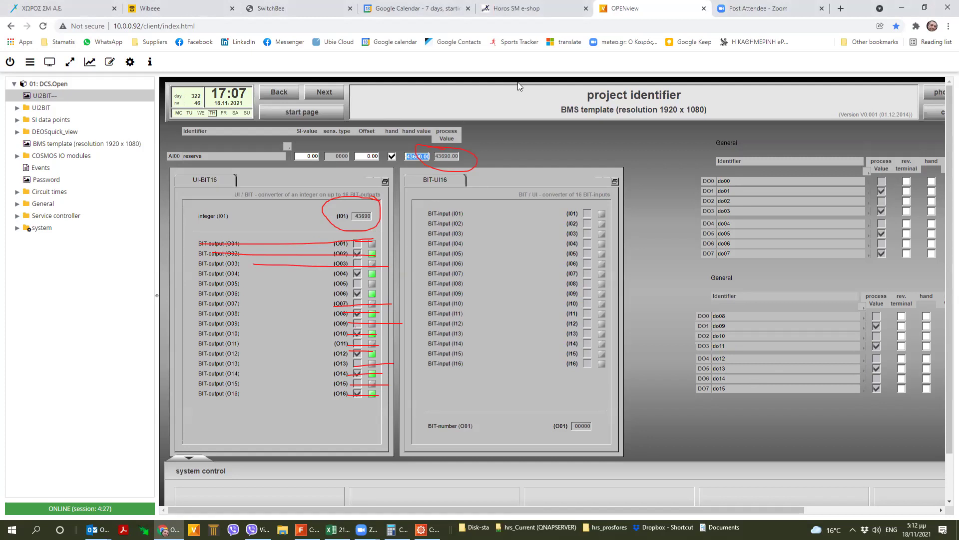
pyautogui.moveTo(840, 144)
pyautogui.mouseDown()
pyautogui.moveTo(894, 280)
pyautogui.moveTo(897, 425)
pyautogui.mouseUp()
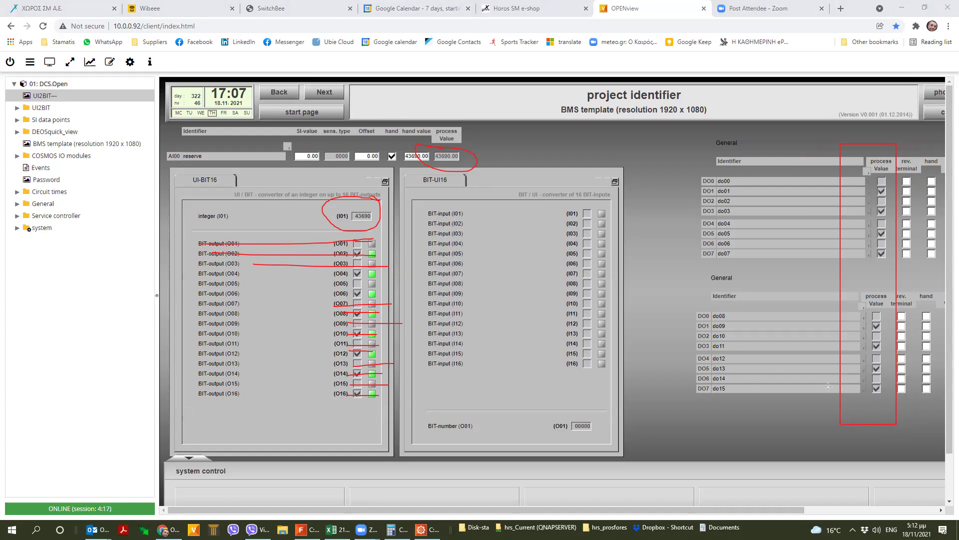
# - Set the AI00 hand value to 43754
pyautogui.click(416, 156)
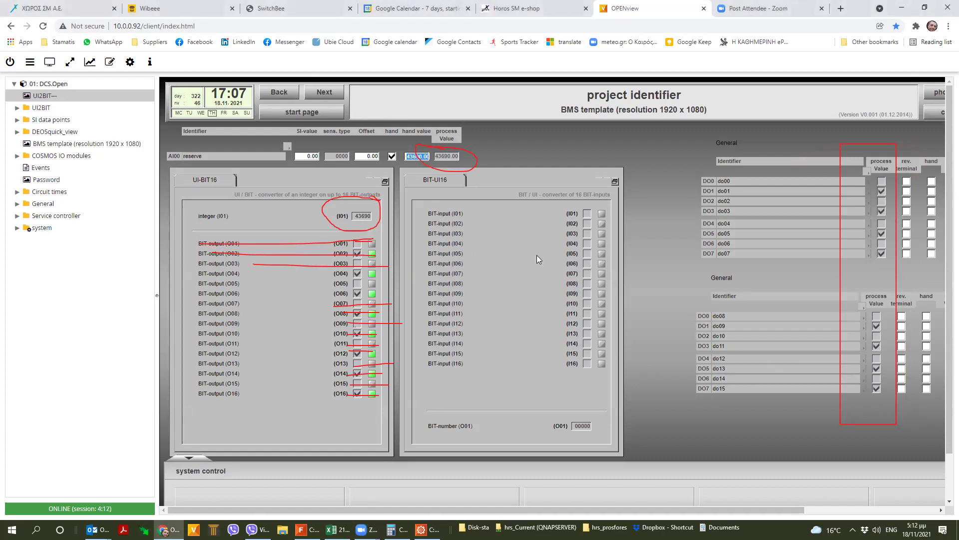
pyautogui.write('43754')
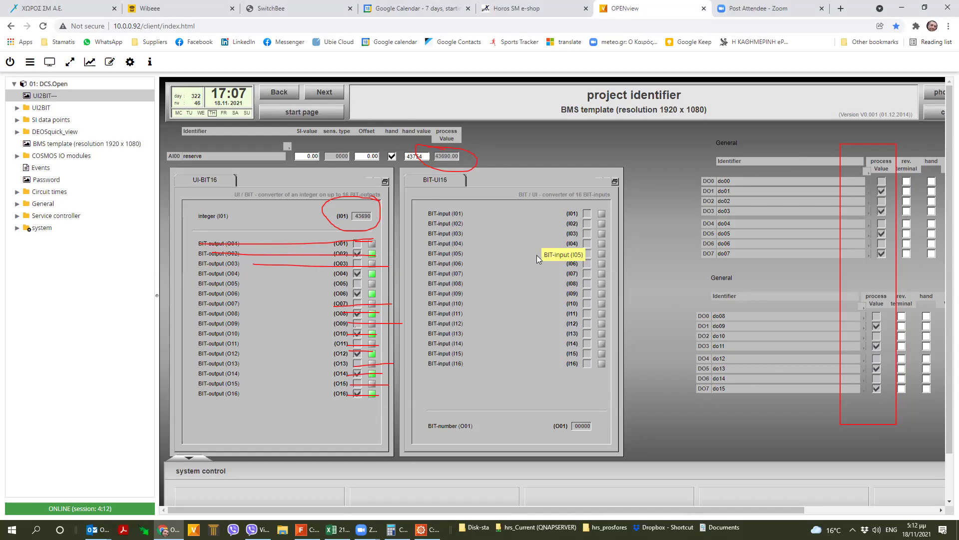
pyautogui.press('Return')
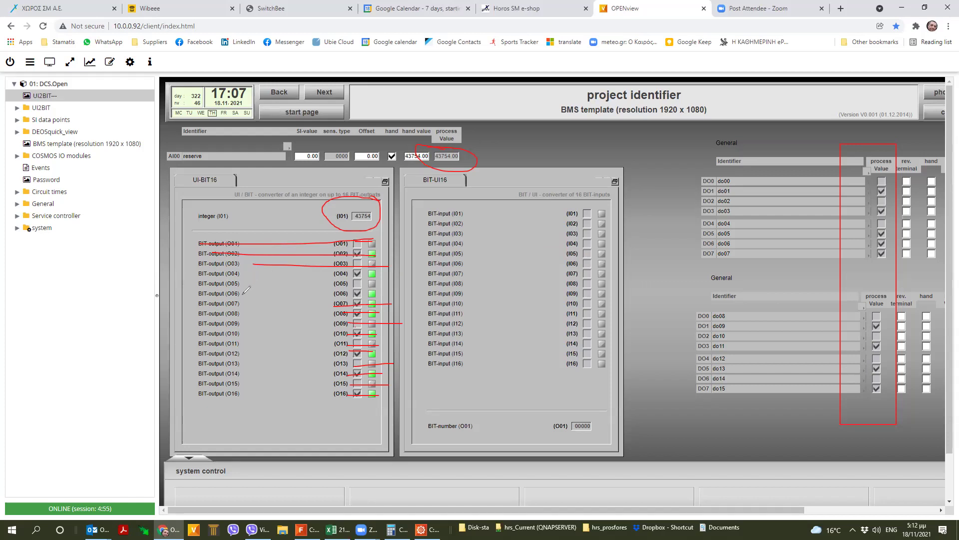
# - Box the BIT-output O07 row with the annotation pen
pyautogui.moveTo(241, 302); pyautogui.dragTo(320, 309)
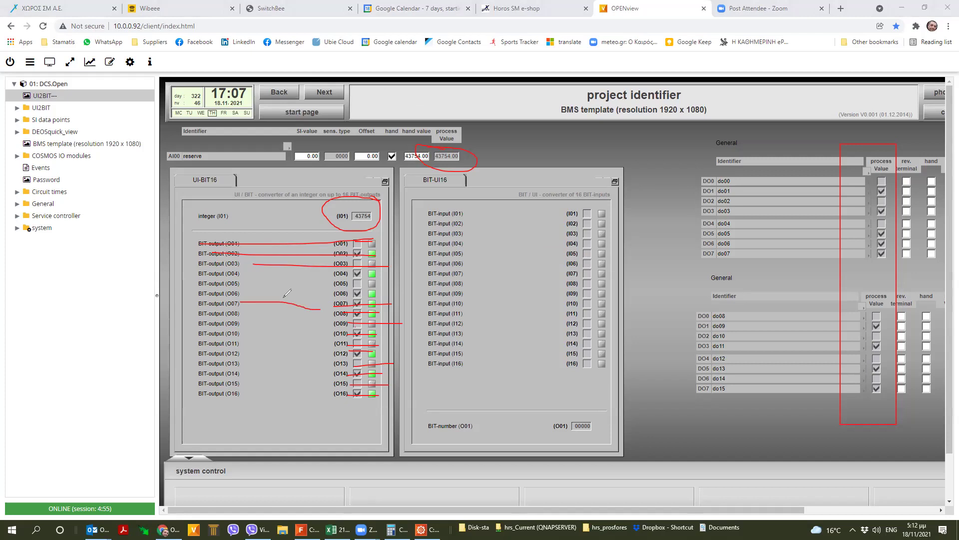
pyautogui.moveTo(253, 304); pyautogui.dragTo(322, 306)
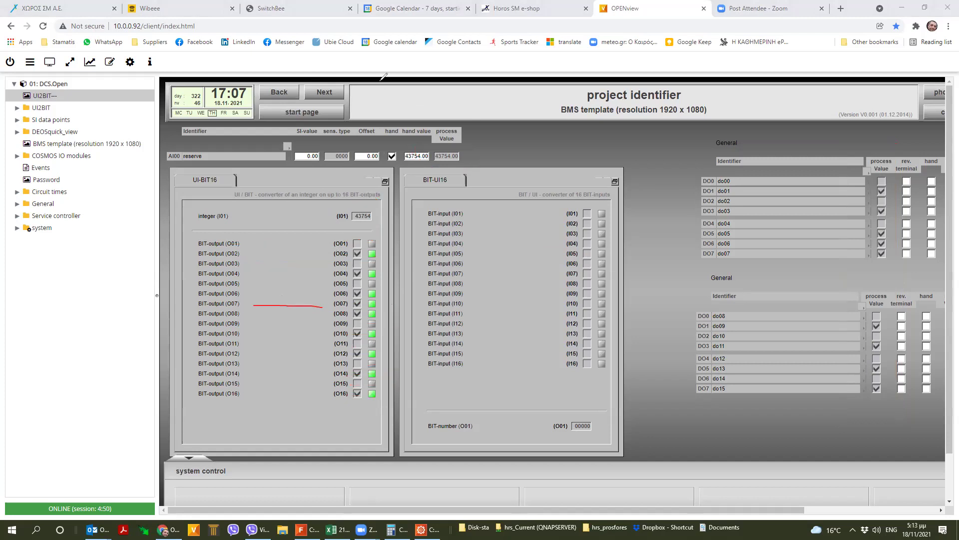
pyautogui.moveTo(190, 297); pyautogui.dragTo(384, 310)
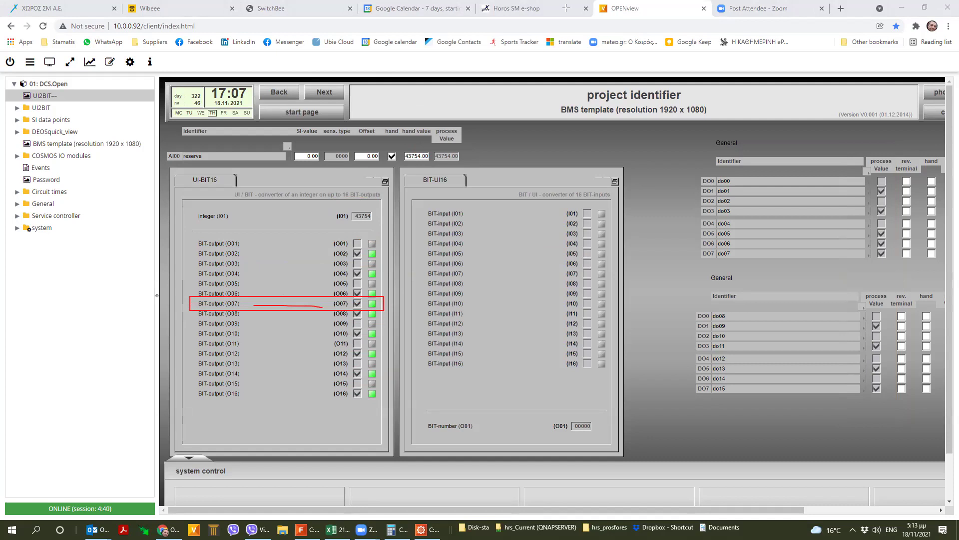
pyautogui.click(415, 156)
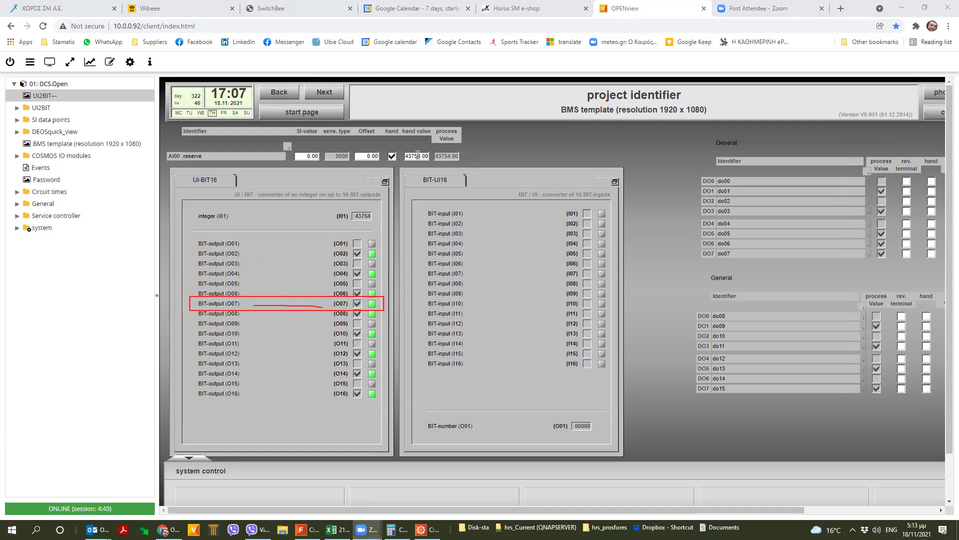
pyautogui.write('43690')
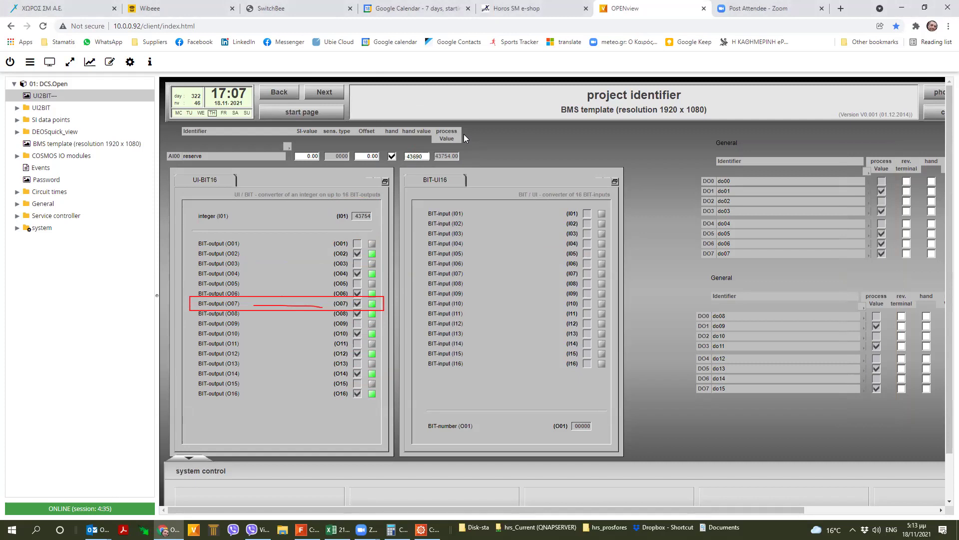
pyautogui.press('Return')
pyautogui.doubleClick(422, 156)
pyautogui.write('43754')
pyautogui.press('Return')
pyautogui.moveTo(251, 181)
pyautogui.mouseDown()
pyautogui.moveTo(200, 214)
pyautogui.moveTo(178, 379)
pyautogui.moveTo(385, 395)
pyautogui.mouseUp()
pyautogui.moveTo(392, 334)
pyautogui.mouseDown()
pyautogui.moveTo(324, 196)
pyautogui.moveTo(213, 160)
pyautogui.mouseUp()
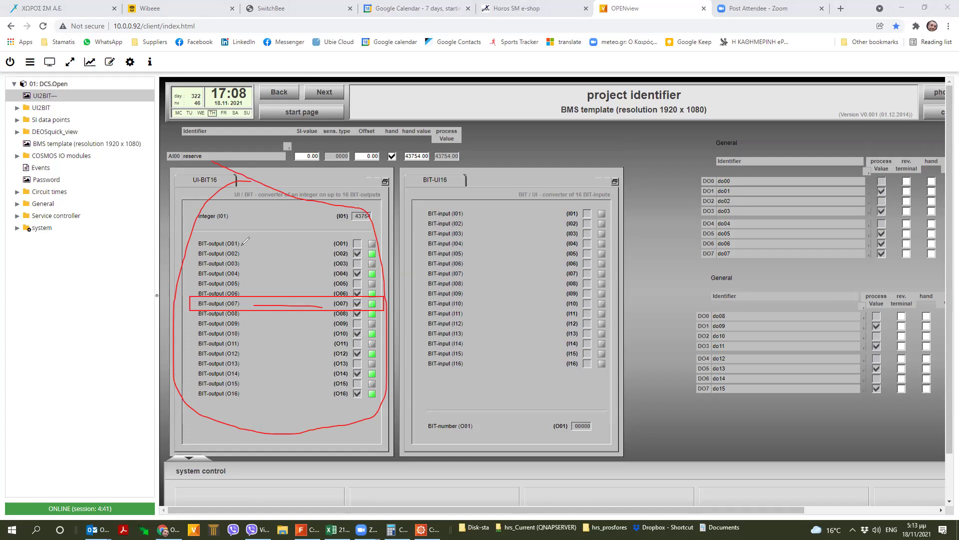
pyautogui.moveTo(557, 161)
pyautogui.mouseDown()
pyautogui.moveTo(483, 166)
pyautogui.moveTo(423, 289)
pyautogui.moveTo(566, 409)
pyautogui.mouseUp()
pyautogui.moveTo(622, 328)
pyautogui.mouseDown()
pyautogui.moveTo(564, 177)
pyautogui.moveTo(522, 181)
pyautogui.mouseUp()
pyautogui.moveTo(352, 186)
pyautogui.mouseDown()
pyautogui.moveTo(419, 194)
pyautogui.moveTo(404, 214)
pyautogui.mouseUp()
pyautogui.moveTo(438, 379)
pyautogui.mouseDown()
pyautogui.moveTo(374, 476)
pyautogui.moveTo(409, 395)
pyautogui.moveTo(433, 388)
pyautogui.mouseUp()
pyautogui.moveTo(589, 411)
pyautogui.mouseDown()
pyautogui.moveTo(590, 456)
pyautogui.moveTo(582, 402)
pyautogui.mouseUp()
pyautogui.moveTo(607, 437)
pyautogui.mouseDown()
pyautogui.moveTo(757, 437)
pyautogui.moveTo(792, 471)
pyautogui.mouseUp()
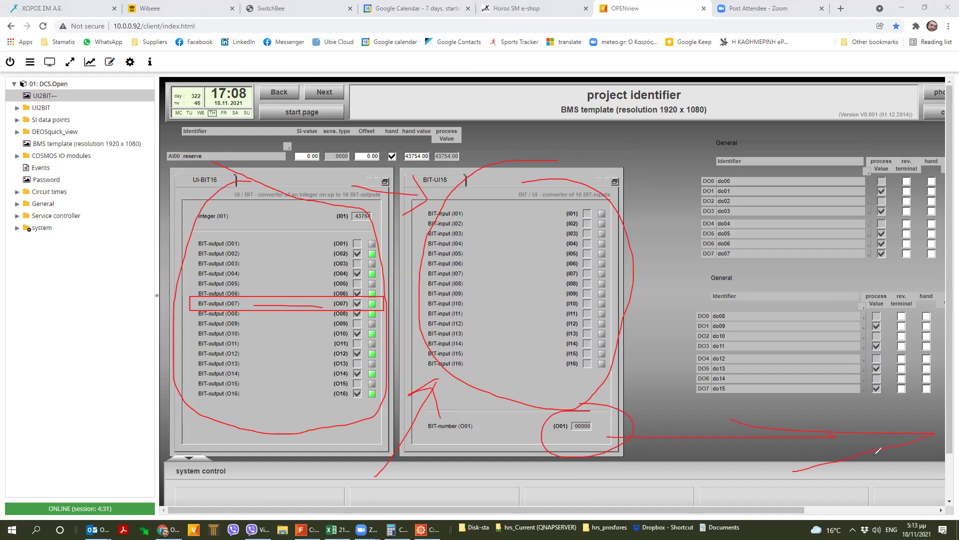